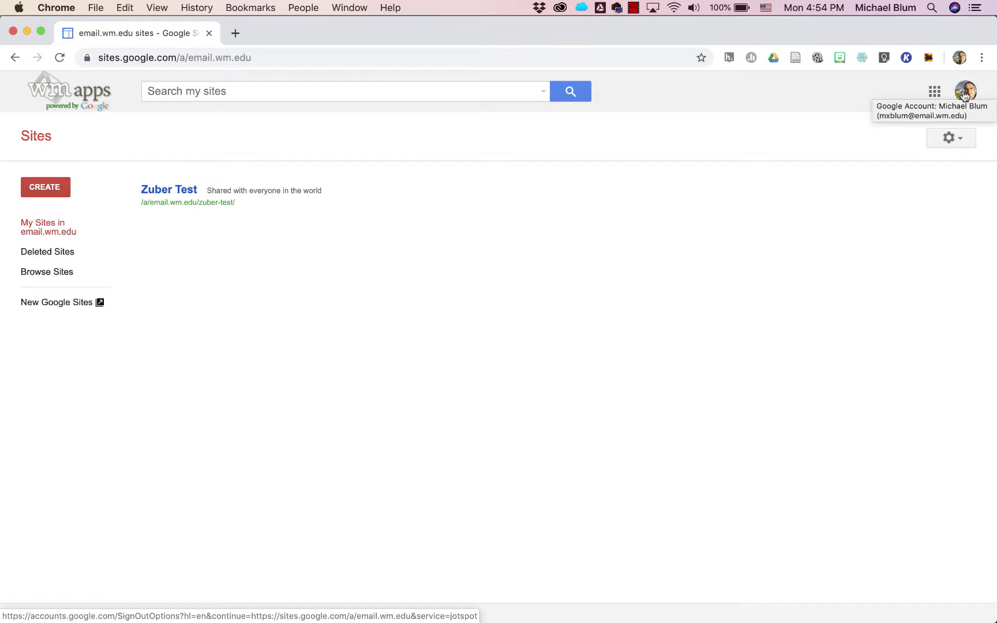
Switch from classic Sites to New Google Sites and create a blank site
{"action": "left_click", "coordinate": [965, 95]}
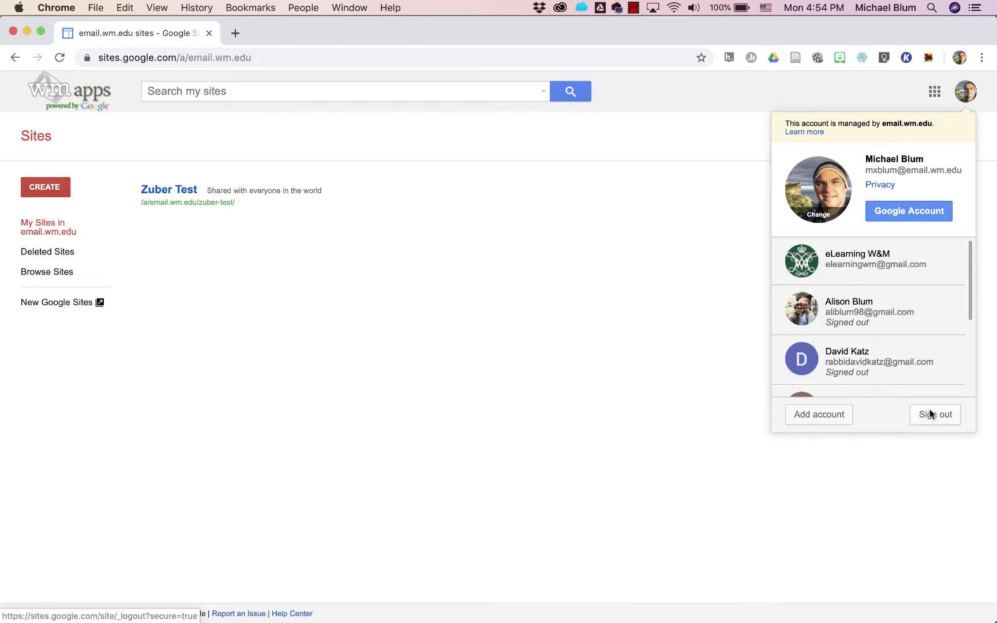
{"action": "left_click", "coordinate": [643, 276]}
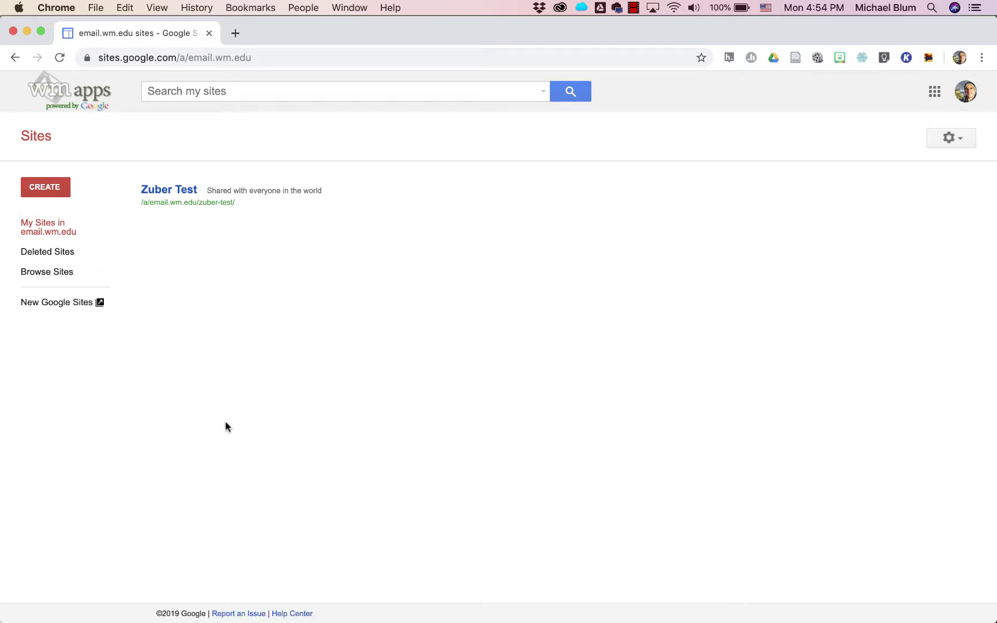
{"action": "left_click", "coordinate": [42, 303]}
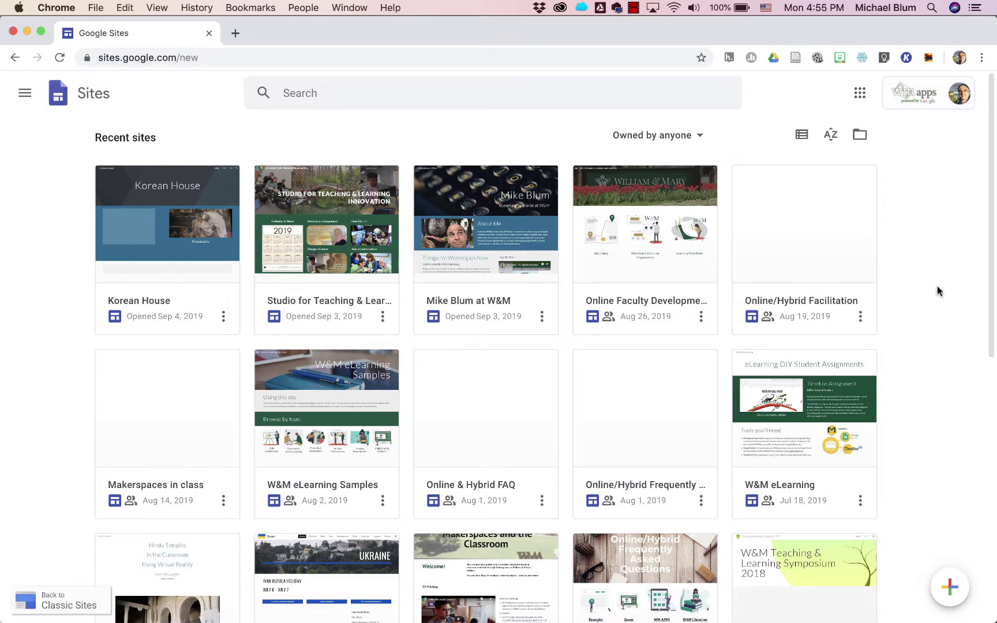
{"action": "left_click", "coordinate": [949, 588]}
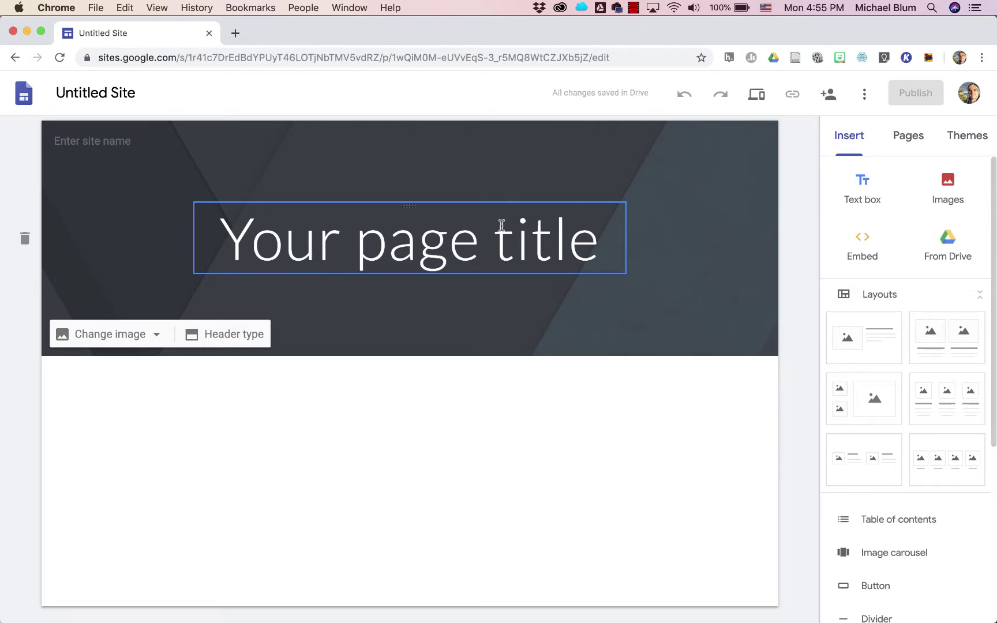
Replace the placeholder page title in the banner with "My New Site"
{"action": "left_click", "coordinate": [307, 231]}
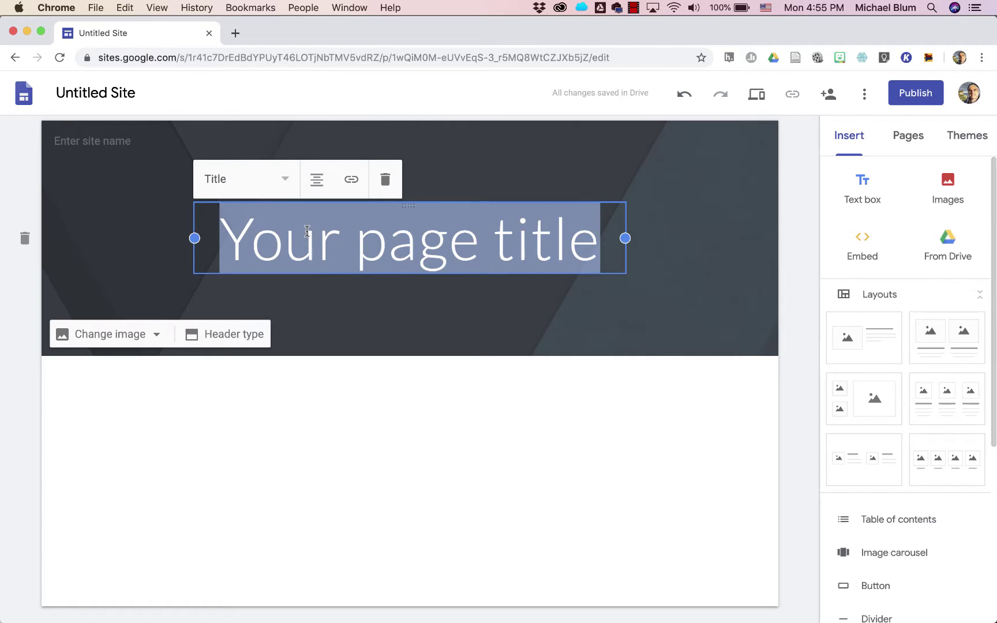
{"action": "type", "text": "y new"}
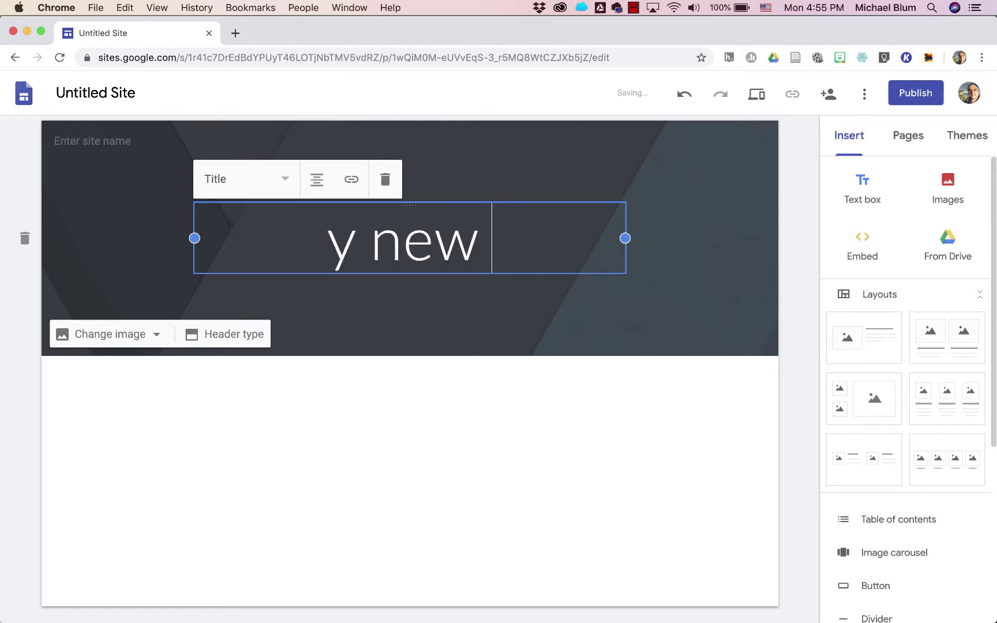
{"action": "key", "text": "BackSpace"}
{"action": "key", "text": "BackSpace"}
{"action": "key", "text": "BackSpace"}
{"action": "key", "text": "BackSpace"}
{"action": "key", "text": "BackSpace"}
{"action": "type", "text": "My"}
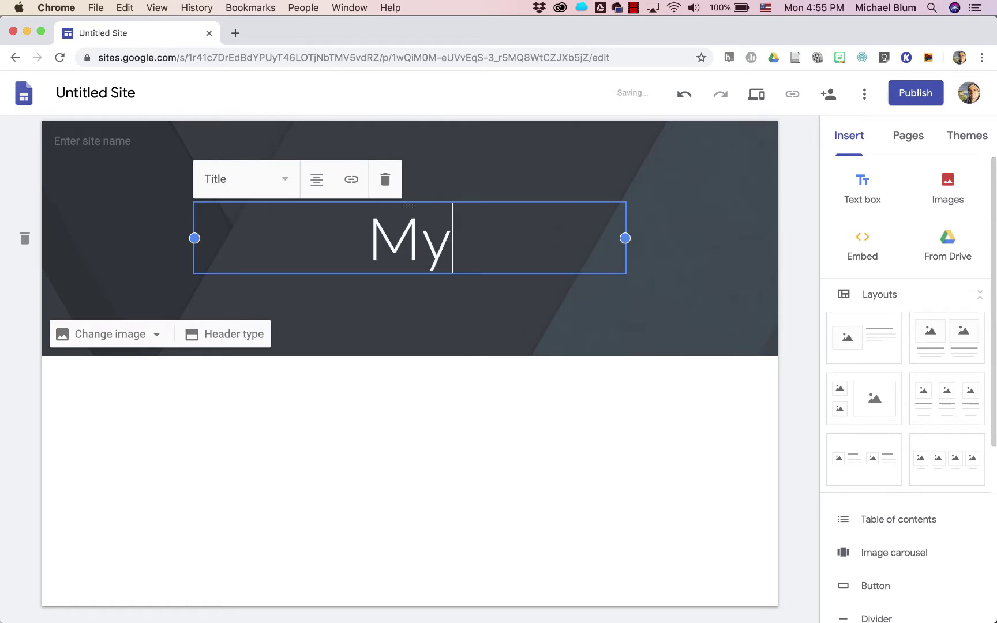
{"action": "type", "text": " New Sit"}
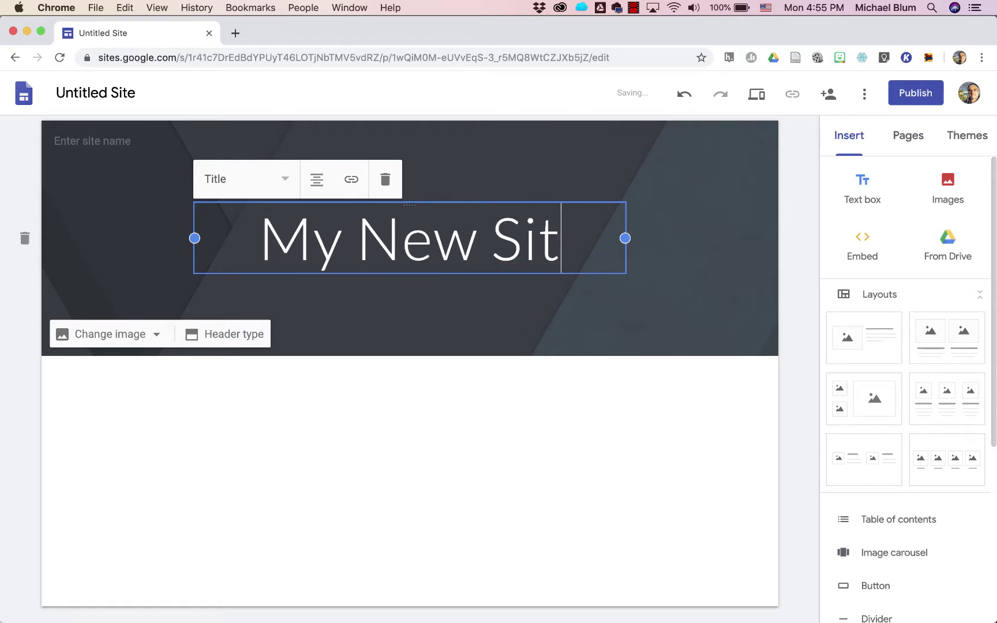
{"action": "type", "text": "e"}
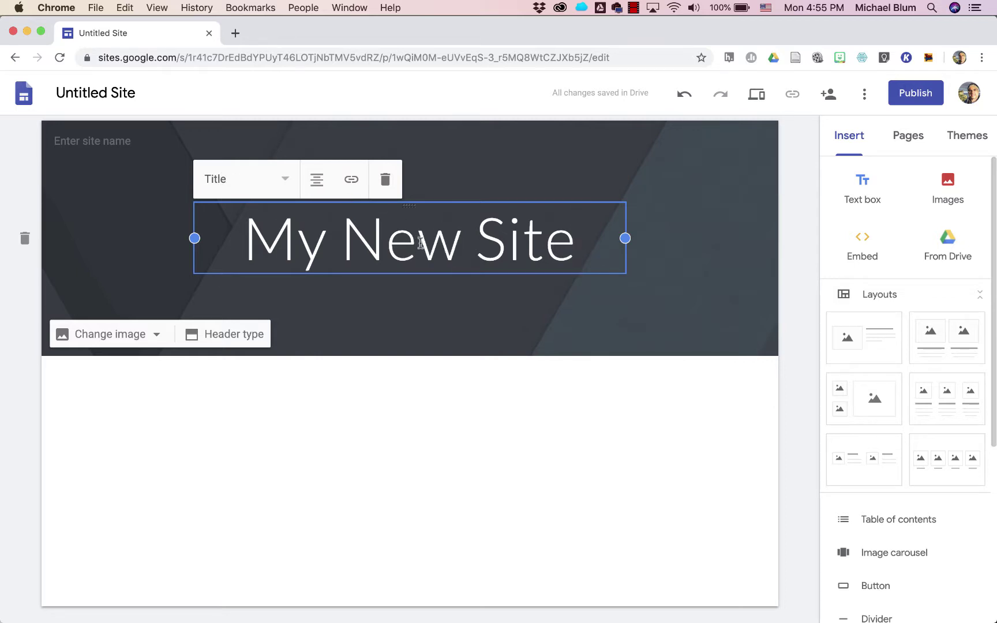
Try the Heading style on the banner's page title and restore the Title style
{"action": "left_click_drag", "start_coordinate": [574, 248], "coordinate": [263, 243]}
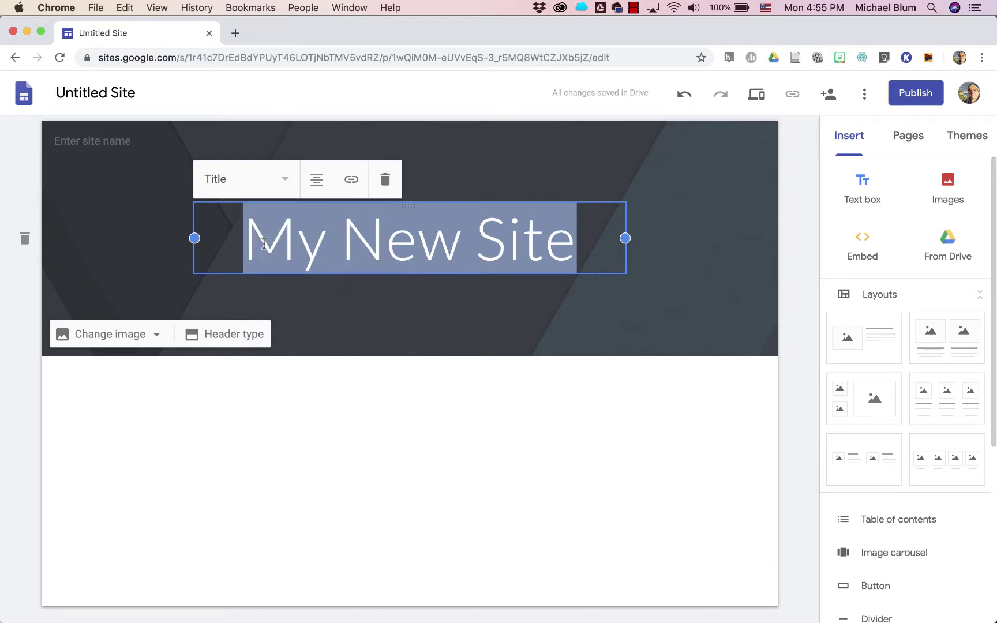
{"action": "left_click", "coordinate": [288, 185]}
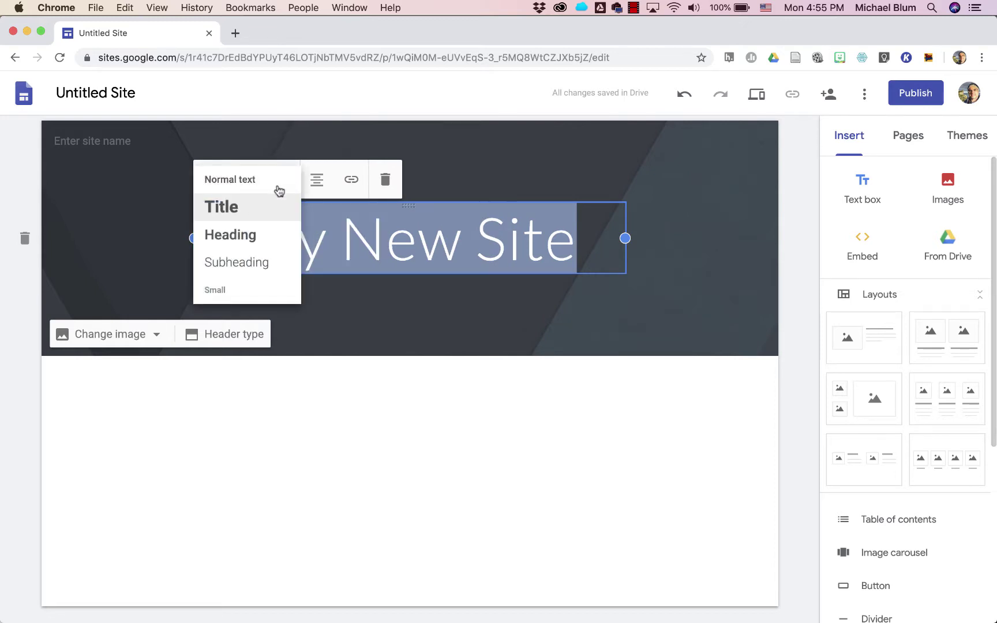
{"action": "left_click", "coordinate": [231, 235]}
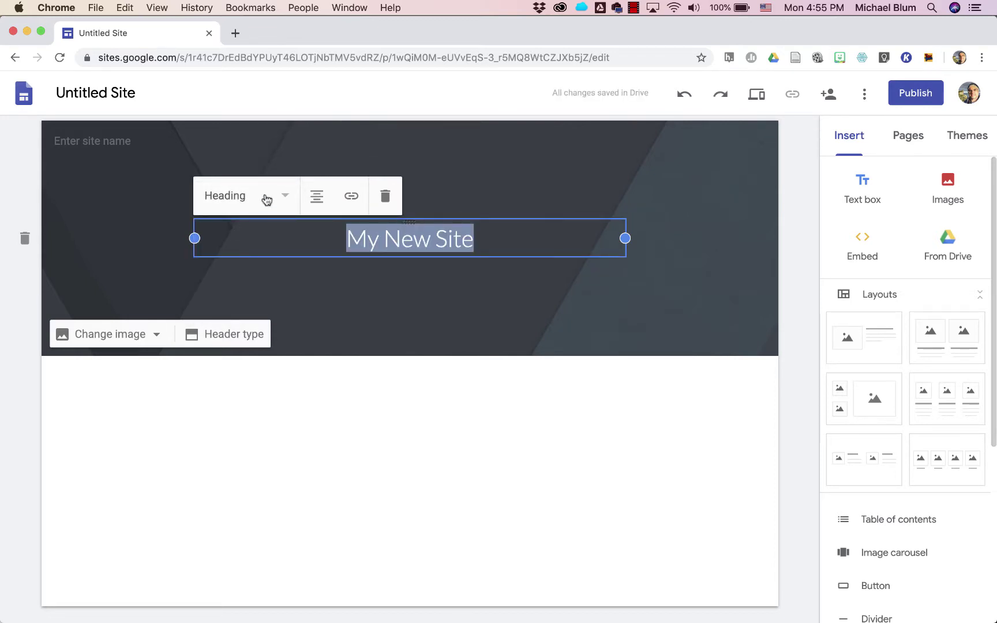
{"action": "left_click", "coordinate": [266, 200]}
{"action": "left_click", "coordinate": [248, 221]}
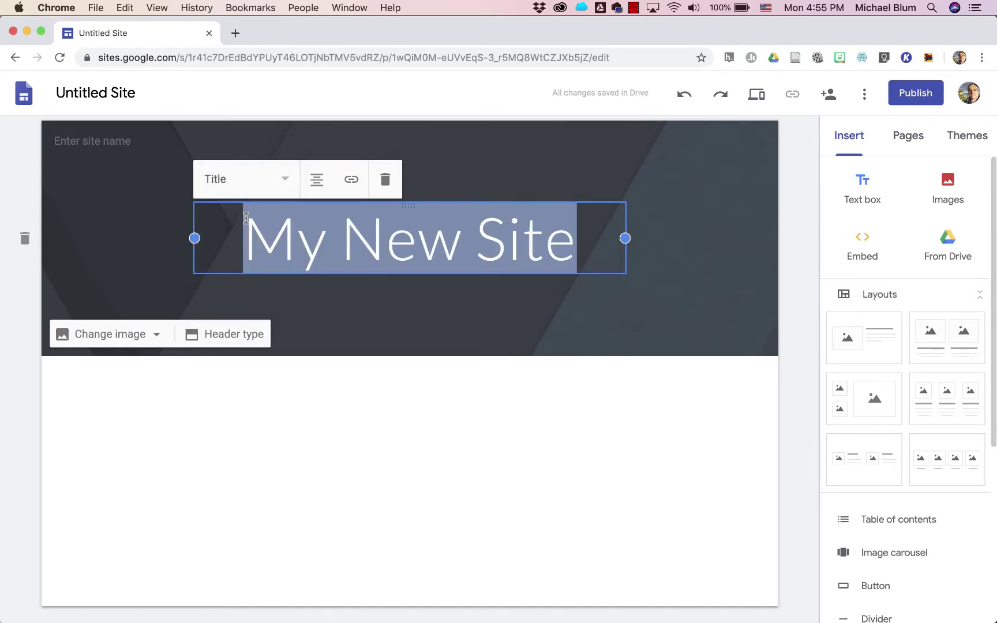
Right-align the page title and resize its box to cover roughly the right half of the banner
{"action": "left_click", "coordinate": [316, 181]}
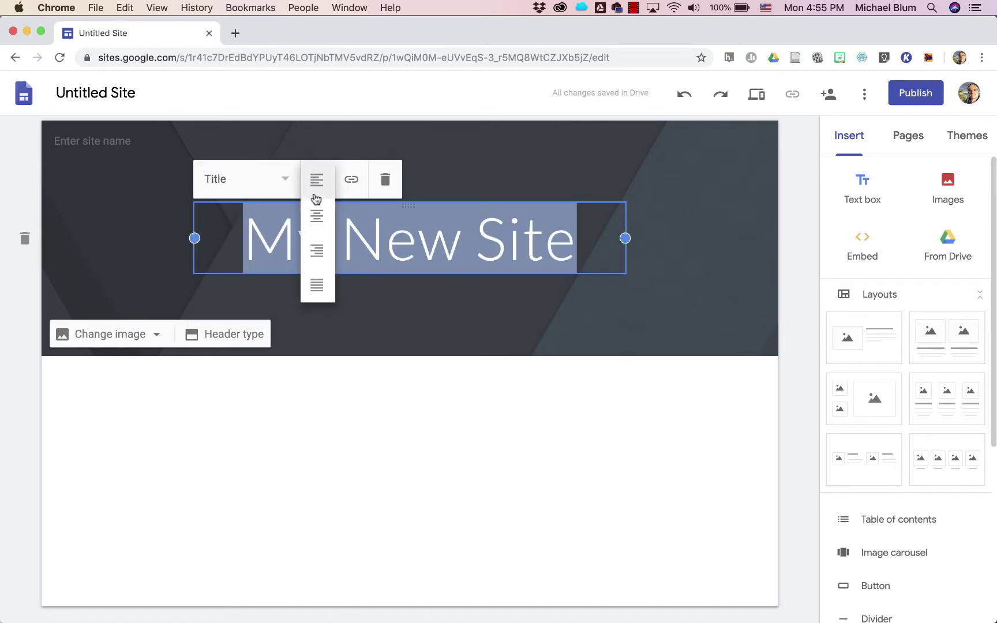
{"action": "left_click", "coordinate": [316, 250]}
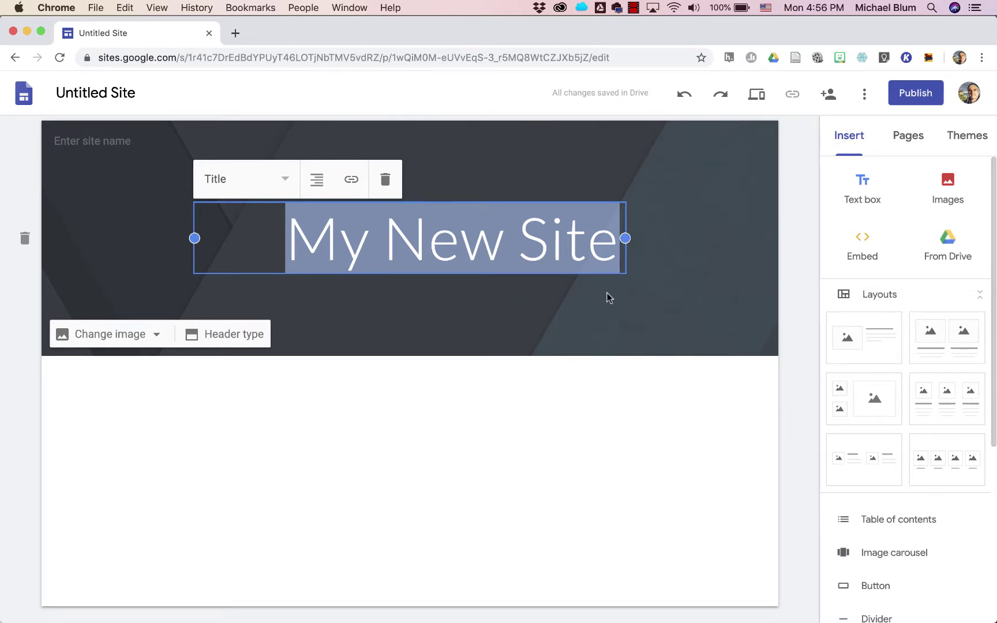
{"action": "left_click", "coordinate": [606, 295]}
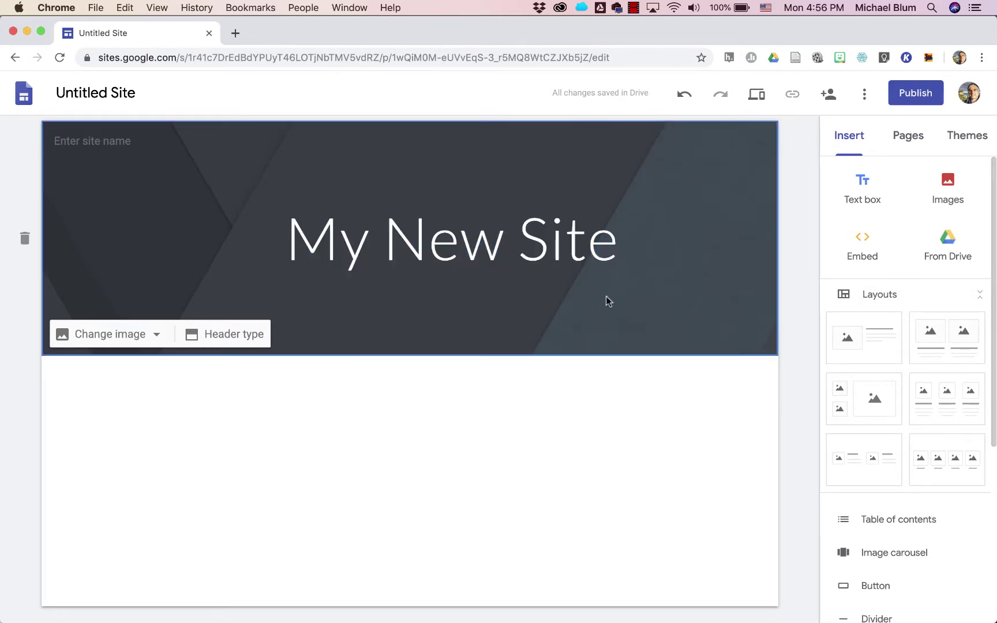
{"action": "left_click", "coordinate": [579, 241]}
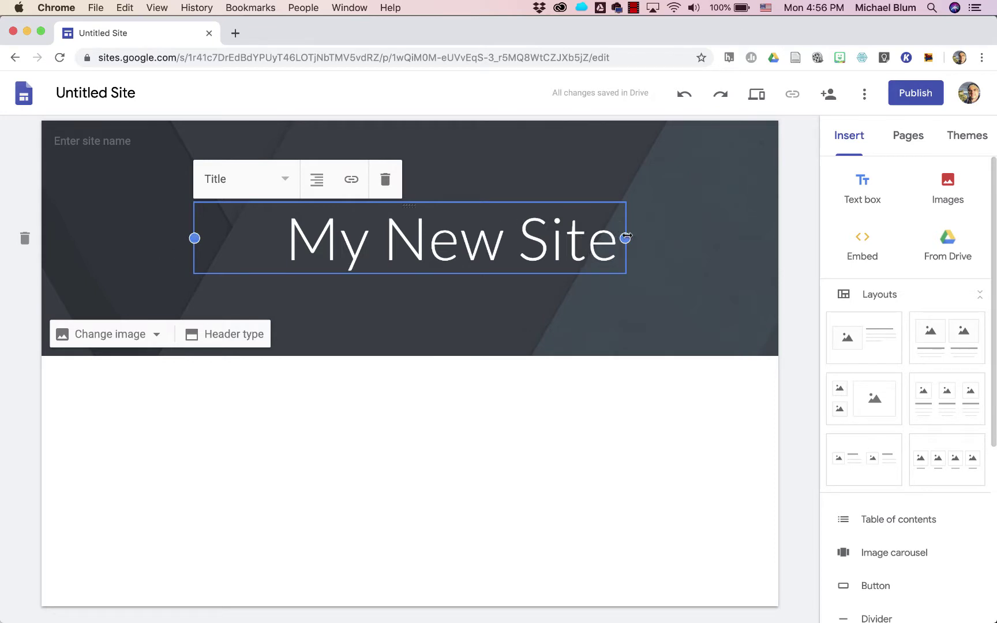
{"action": "left_click_drag", "start_coordinate": [626, 236], "coordinate": [748, 232]}
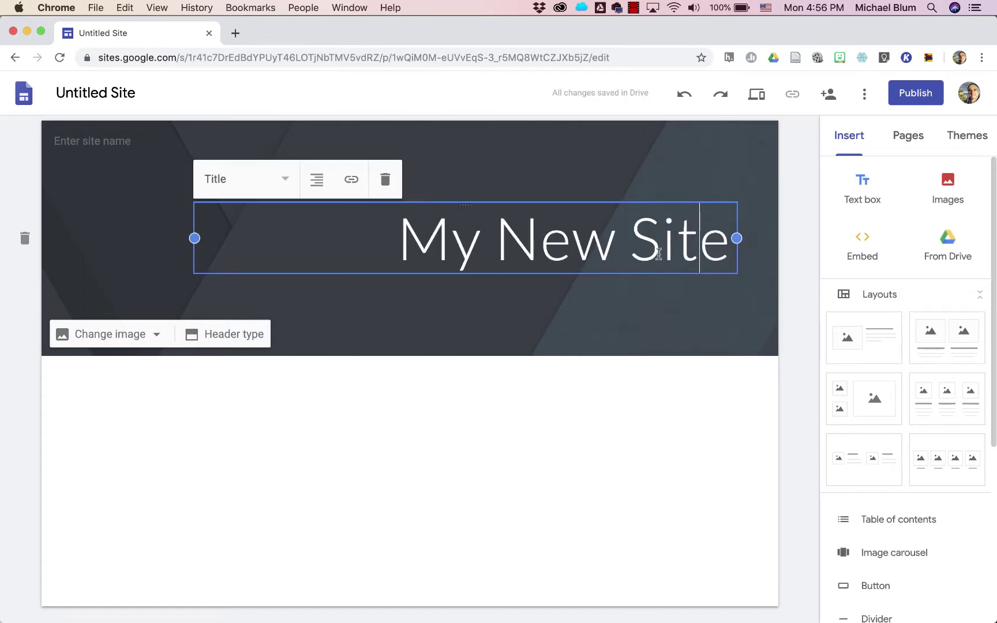
{"action": "left_click_drag", "start_coordinate": [194, 238], "coordinate": [366, 243]}
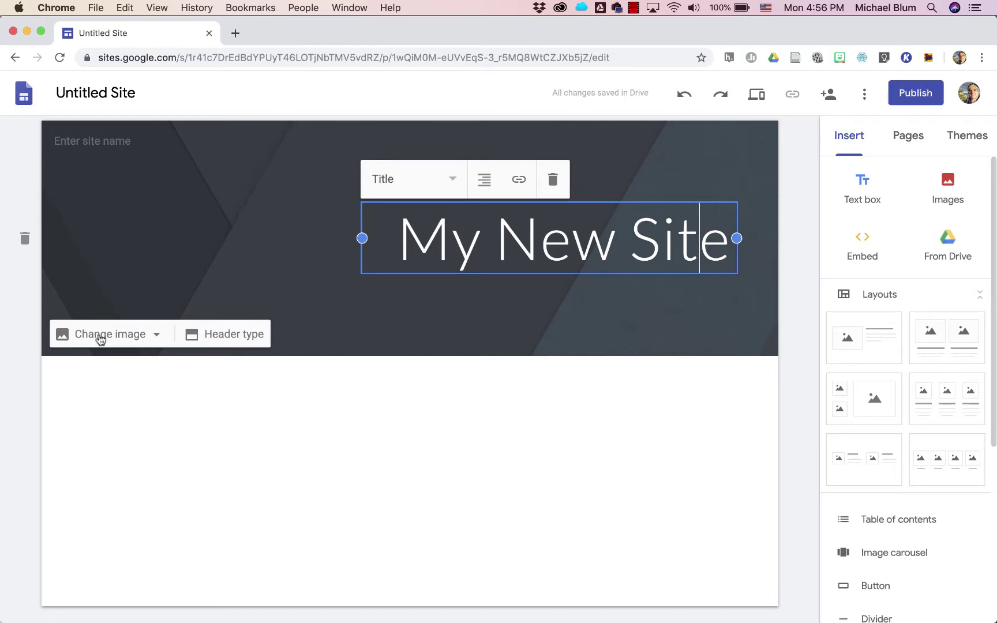
Change the banner image to the gallery photo of a laptop, coffee cup and notebook on a wooden desk
{"action": "left_click", "coordinate": [156, 336]}
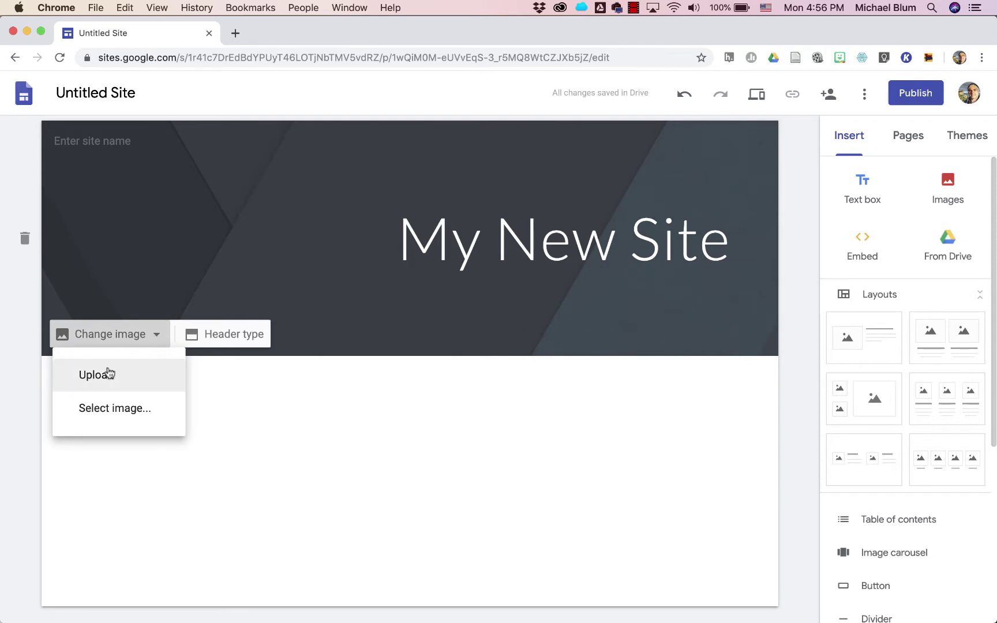
{"action": "left_click", "coordinate": [103, 409]}
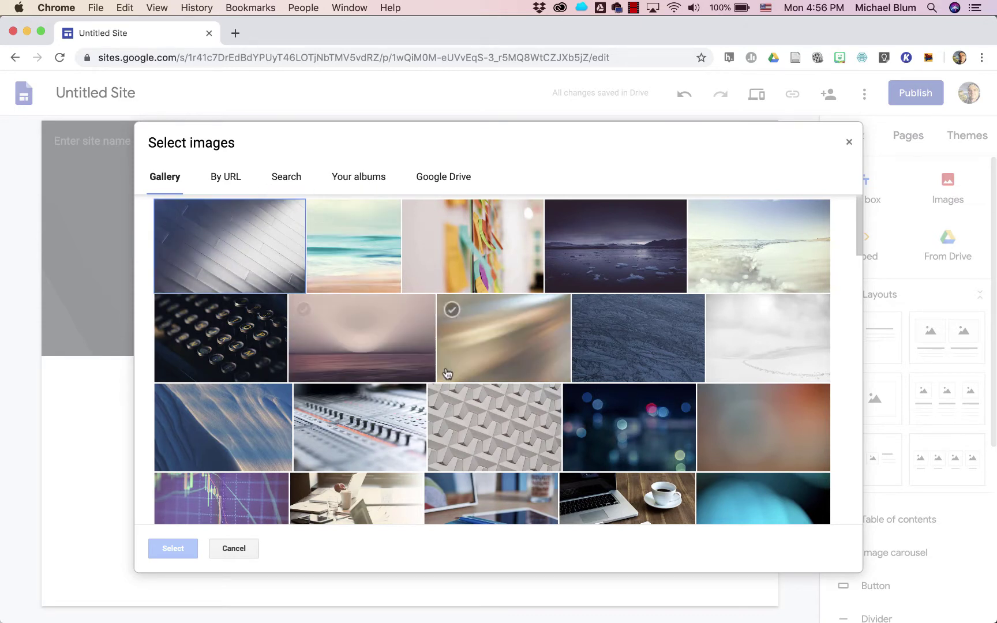
{"action": "scroll", "coordinate": [620, 497], "scroll_direction": "down", "scroll_amount": 3}
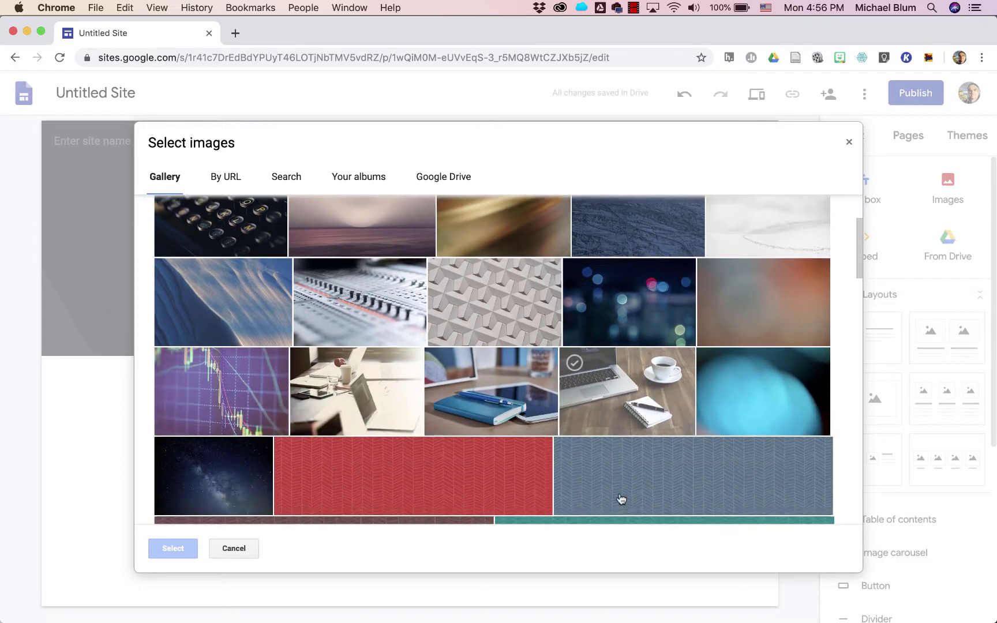
{"action": "left_click", "coordinate": [618, 380]}
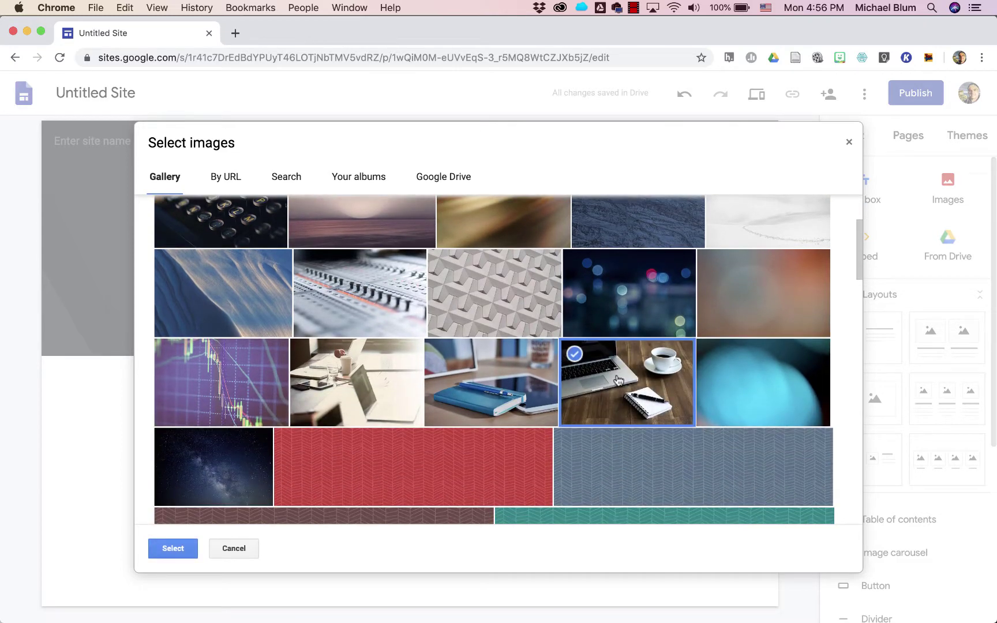
{"action": "left_click", "coordinate": [177, 555]}
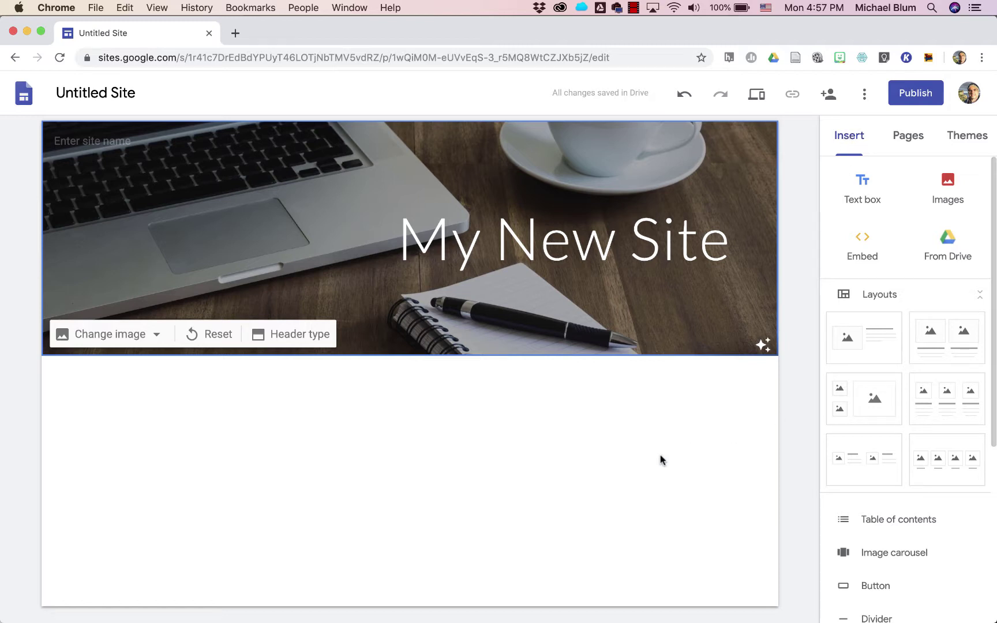
Change the page title to "Korean House" and widen its box leftward so the text fits on one line
{"action": "triple_click", "coordinate": [521, 244]}
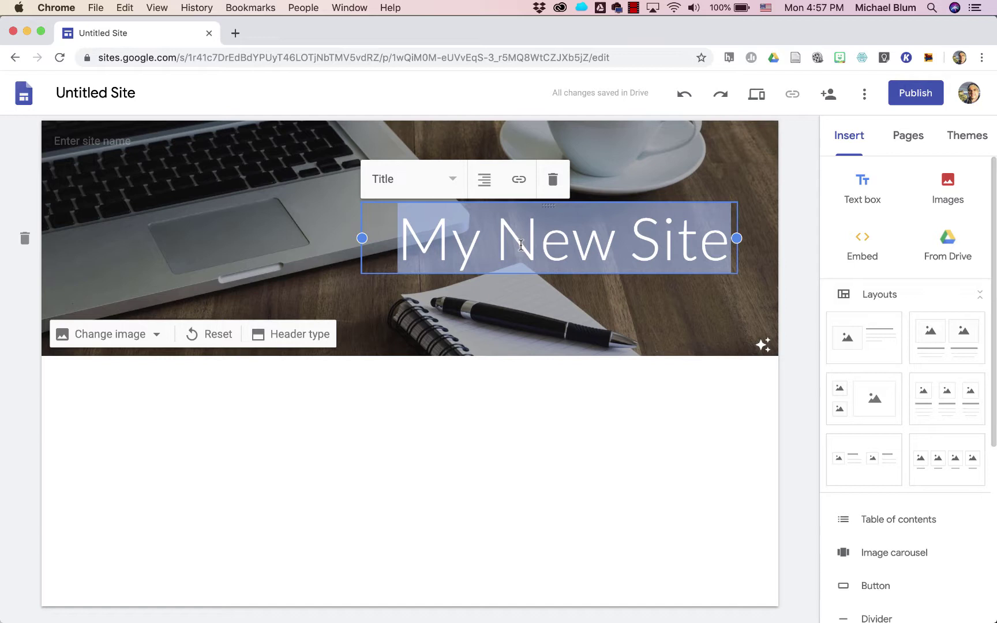
{"action": "type", "text": "Korean "}
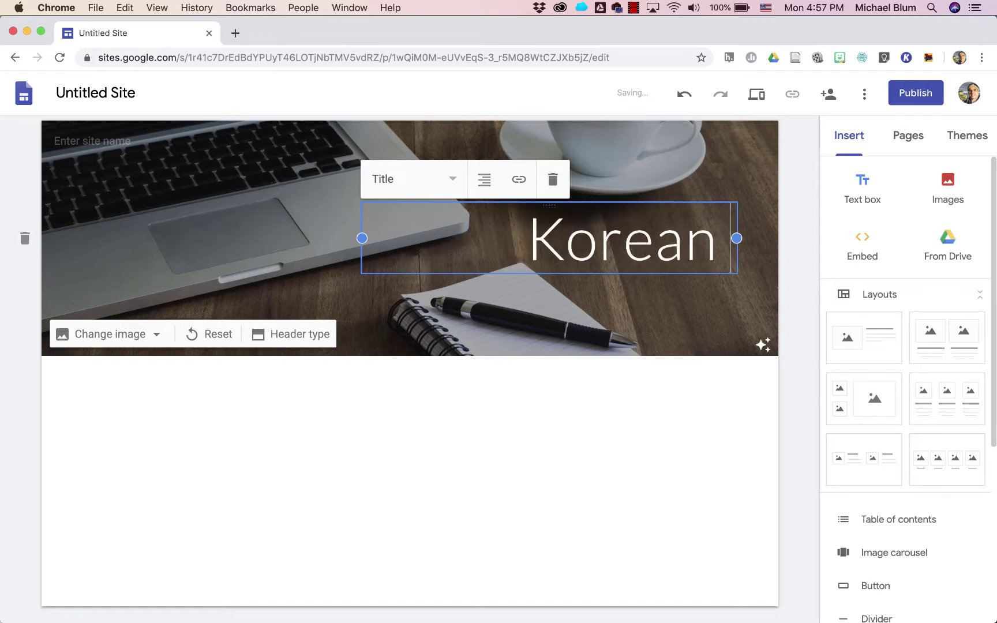
{"action": "type", "text": "House"}
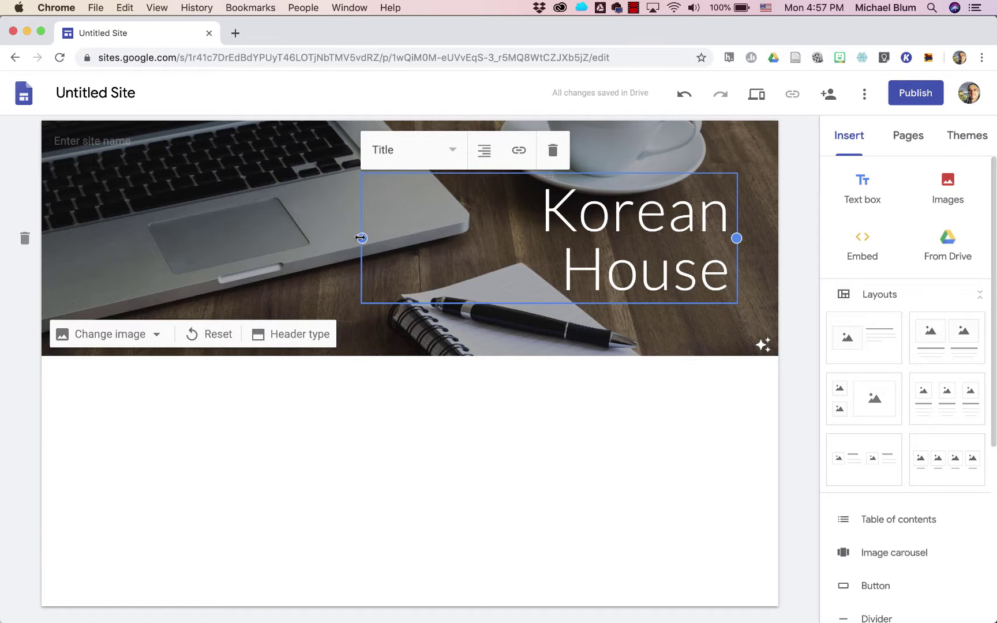
{"action": "left_click_drag", "start_coordinate": [361, 238], "coordinate": [139, 238]}
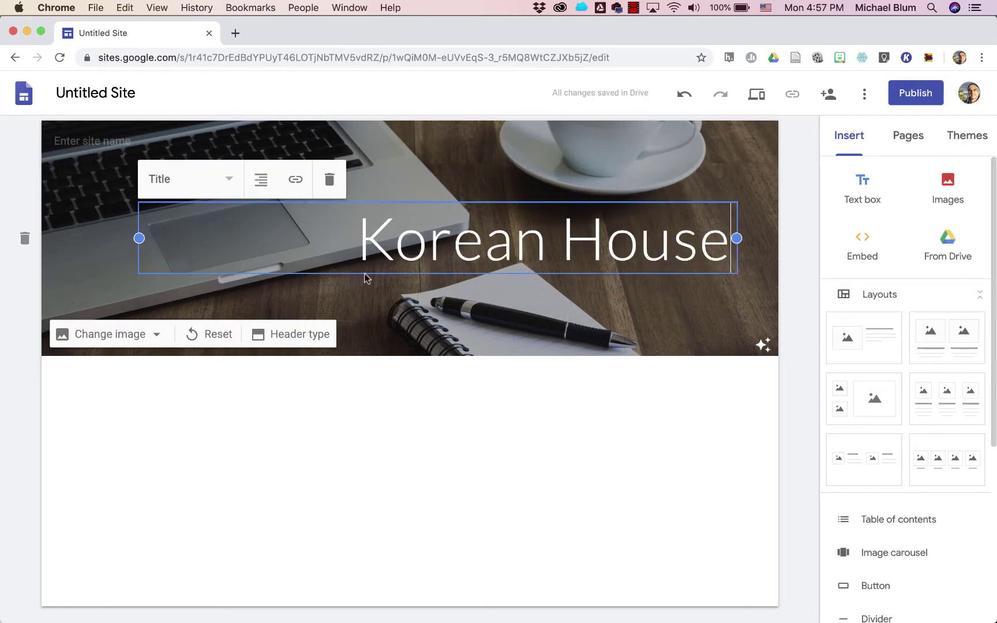
{"action": "left_click", "coordinate": [351, 476]}
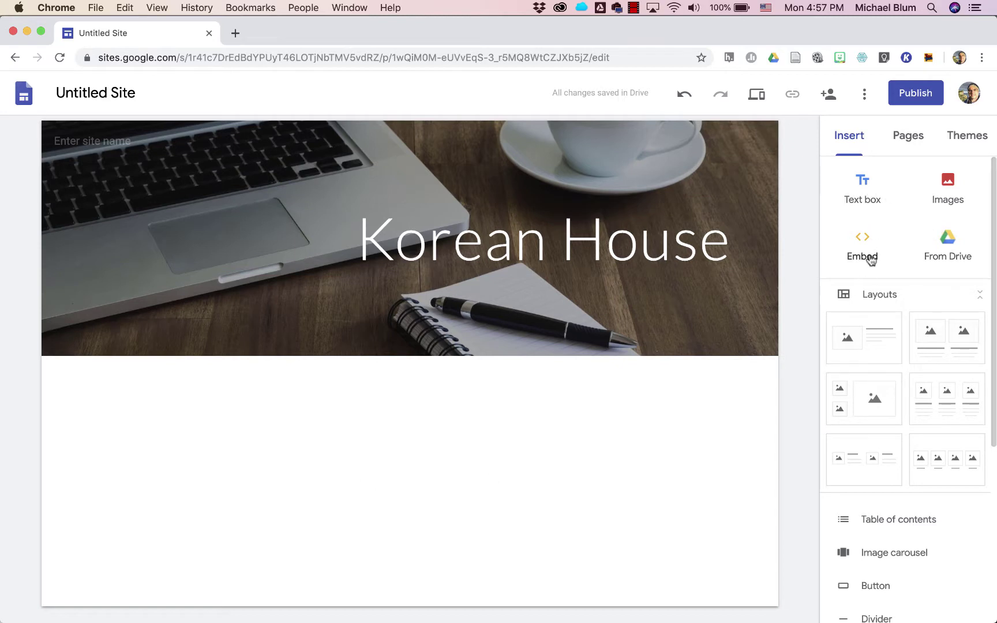
Add a text box reading "Welcome" below the banner and format it in the Title style
{"action": "left_click", "coordinate": [864, 188]}
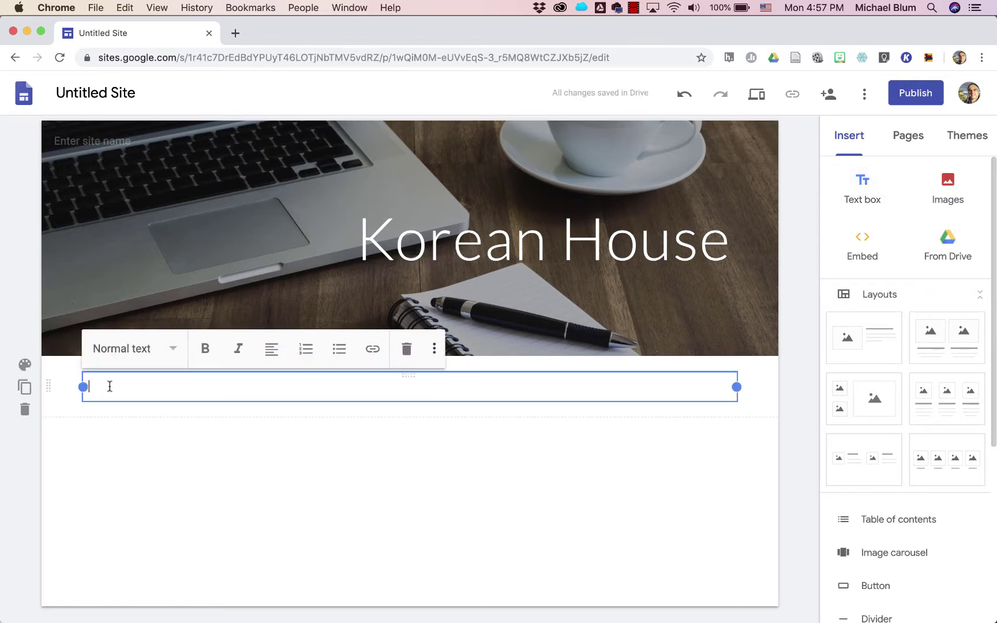
{"action": "type", "text": "Welcome"}
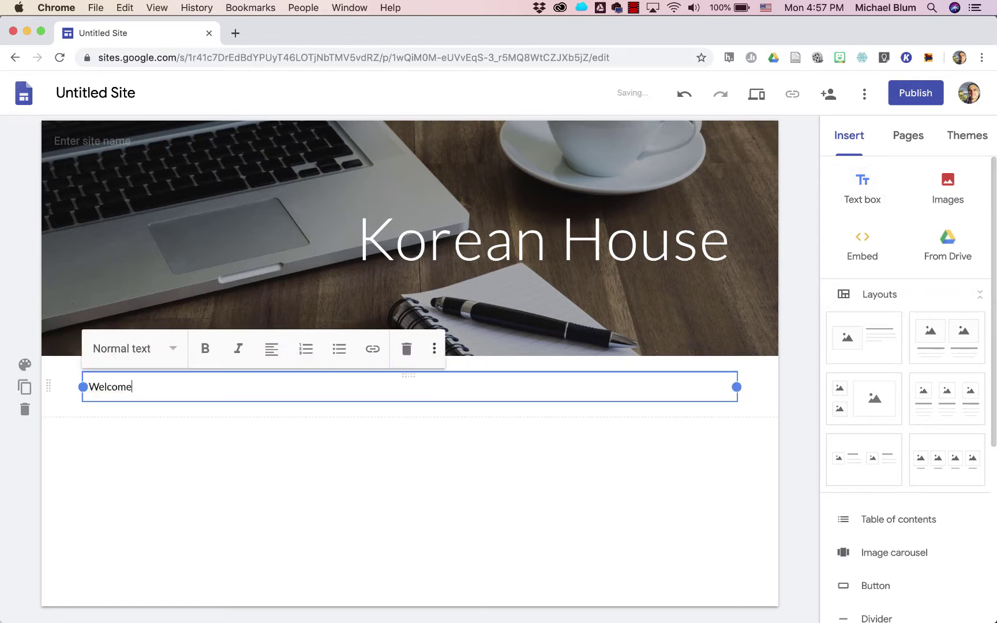
{"action": "left_click_drag", "start_coordinate": [144, 388], "coordinate": [65, 387]}
{"action": "left_click", "coordinate": [172, 348]}
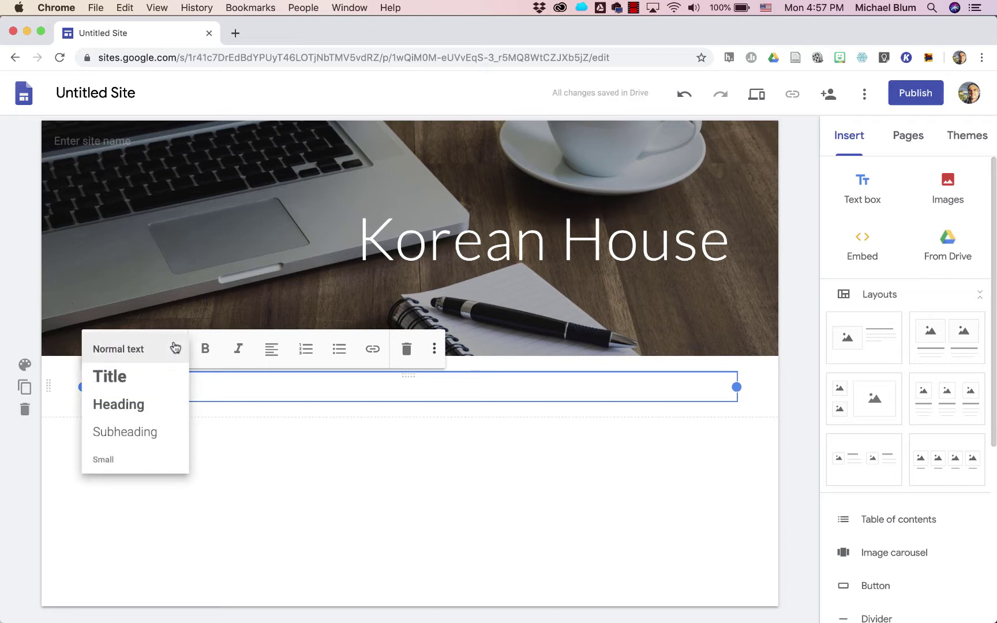
{"action": "left_click", "coordinate": [128, 403]}
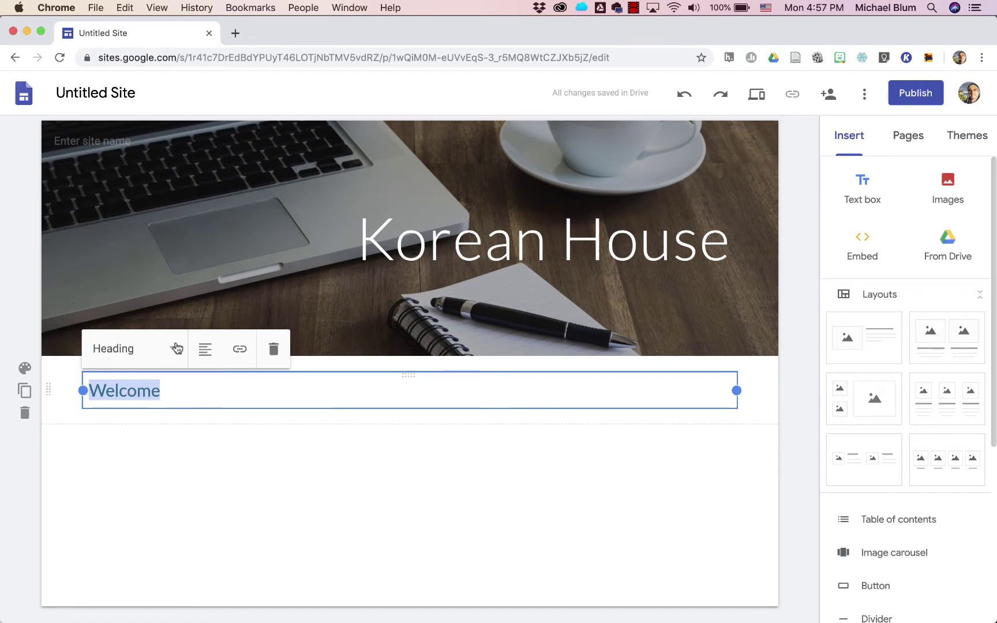
{"action": "left_click", "coordinate": [144, 349]}
{"action": "left_click", "coordinate": [124, 377]}
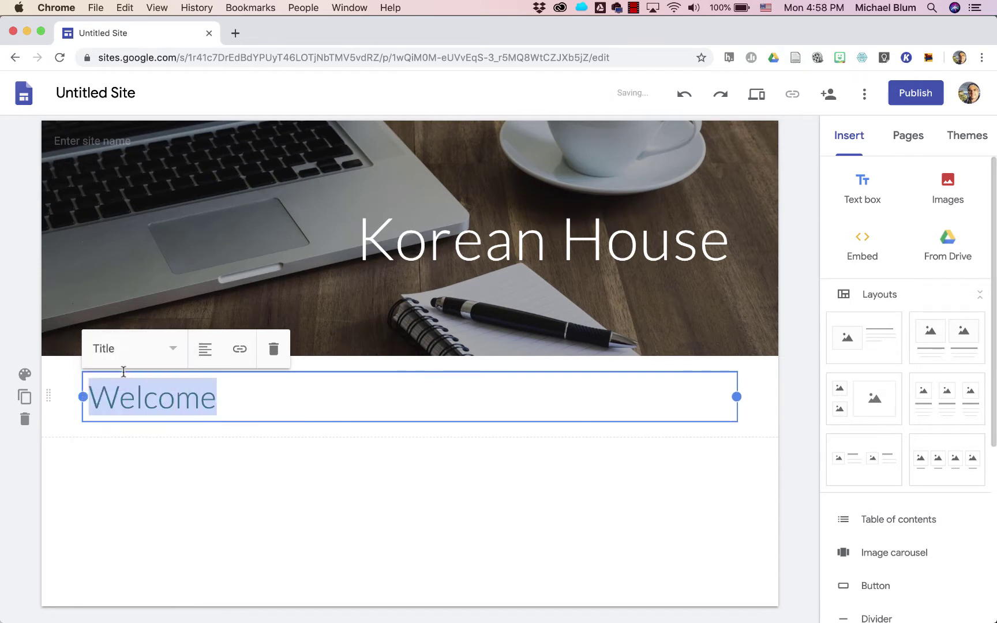
{"action": "left_click", "coordinate": [133, 475]}
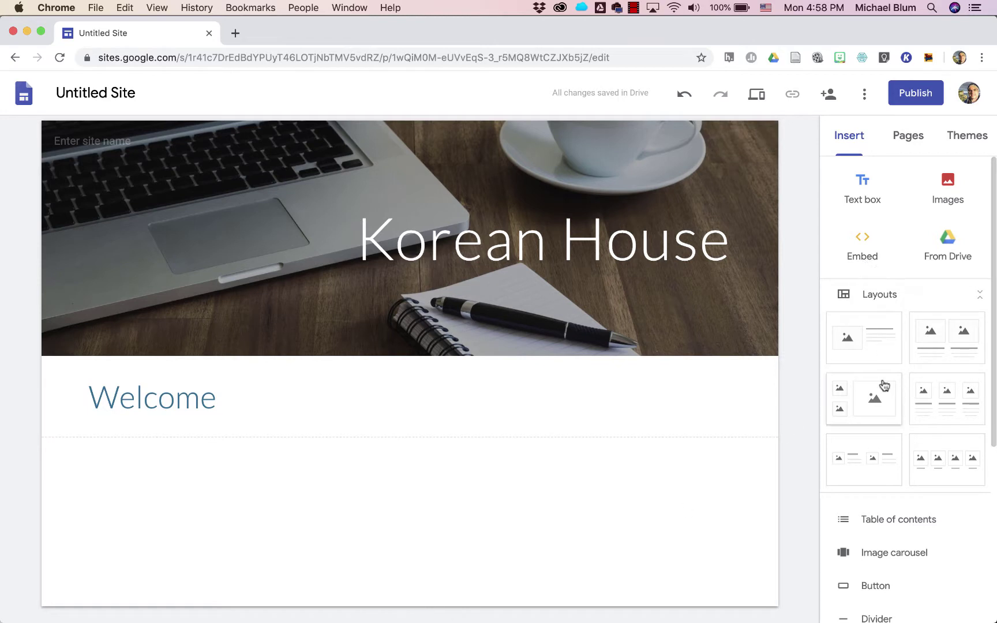
Insert the three-column image-and-text layout below "Welcome" and fill its first placeholder with the sliced-beef bowl photo from a "korean food" image search
{"action": "scroll", "coordinate": [885, 385], "scroll_direction": "down", "scroll_amount": 2}
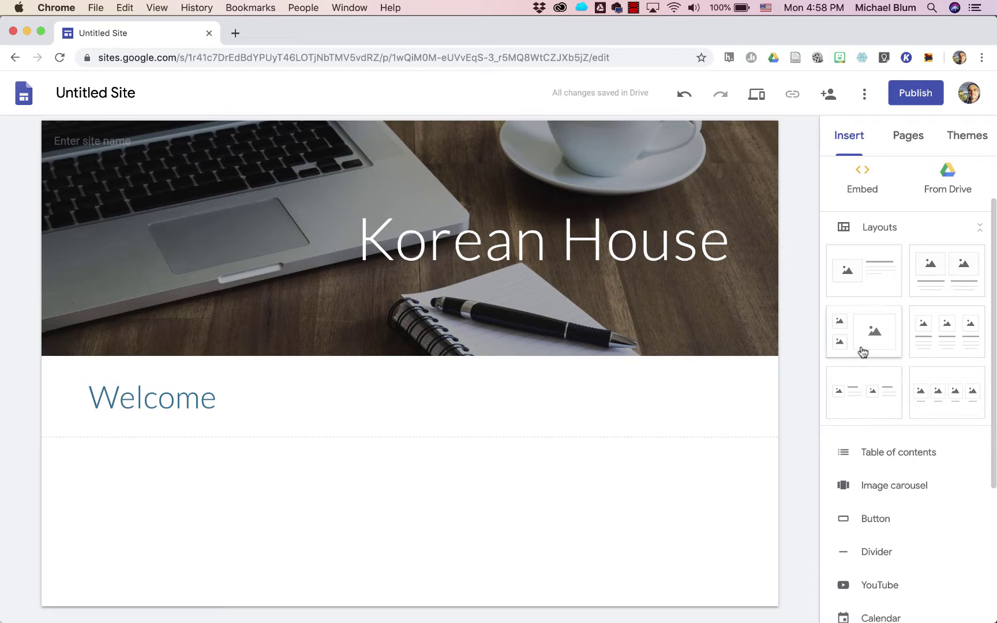
{"action": "left_click", "coordinate": [941, 336]}
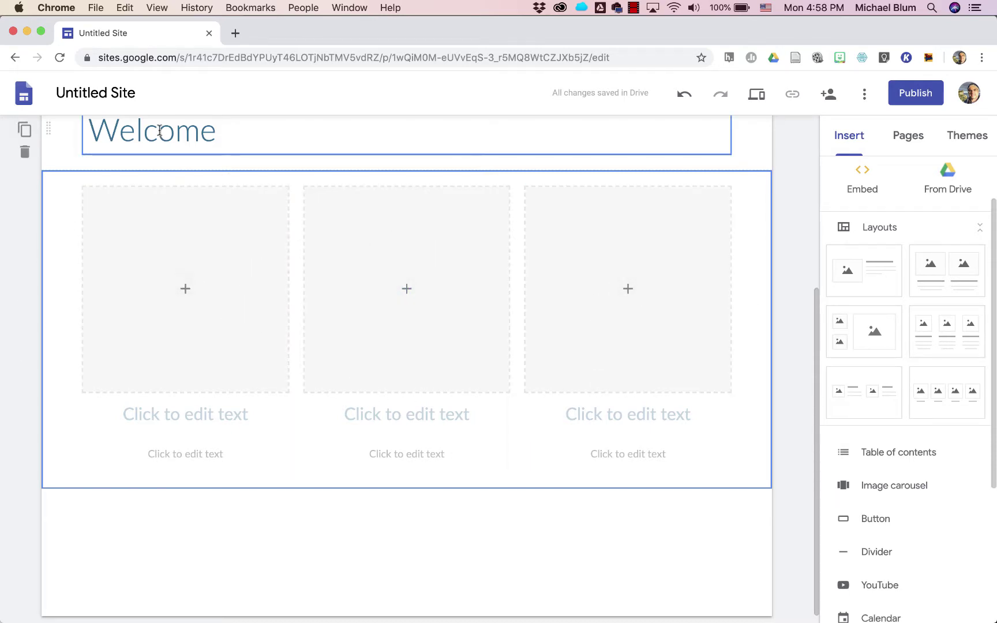
{"action": "left_click", "coordinate": [184, 289]}
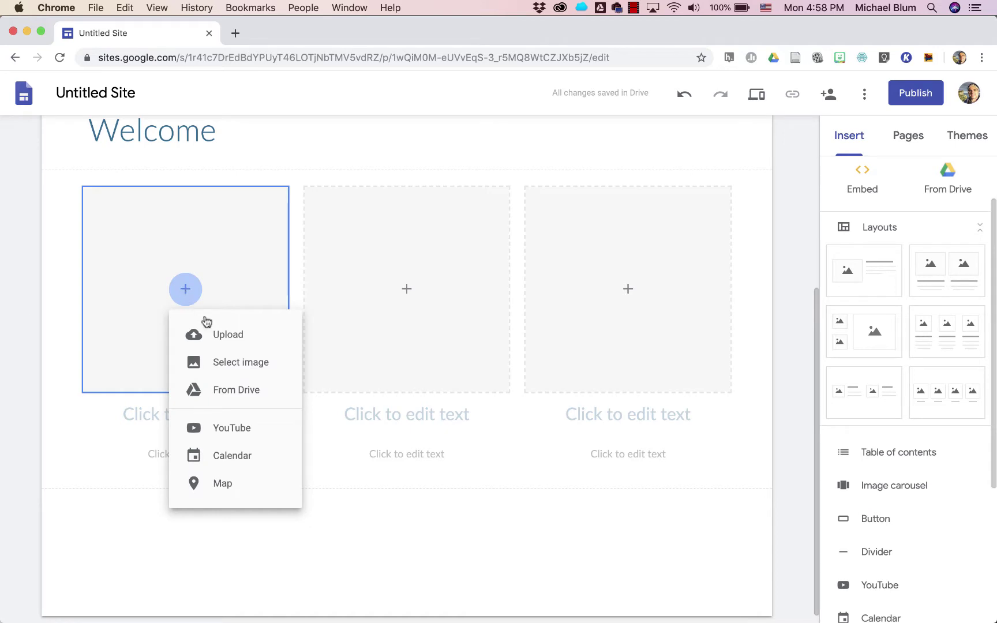
{"action": "left_click", "coordinate": [224, 363]}
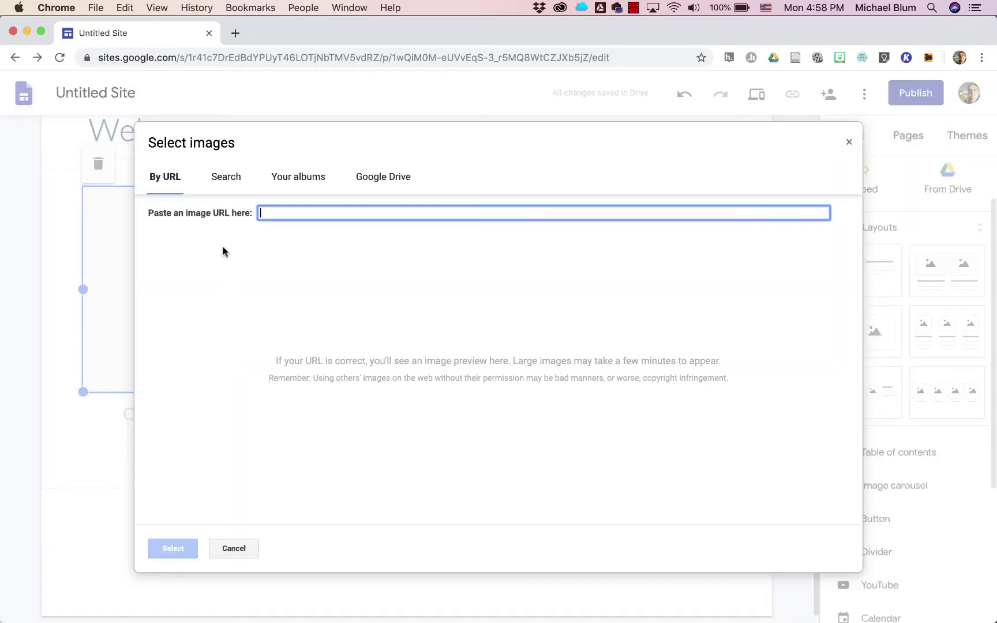
{"action": "left_click", "coordinate": [219, 178]}
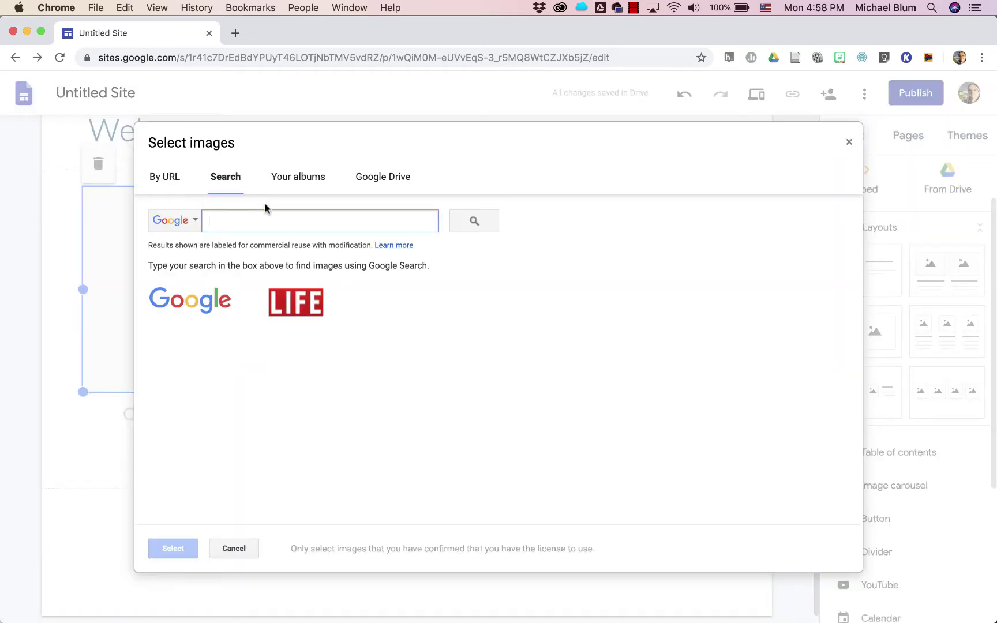
{"action": "type", "text": "korean food"}
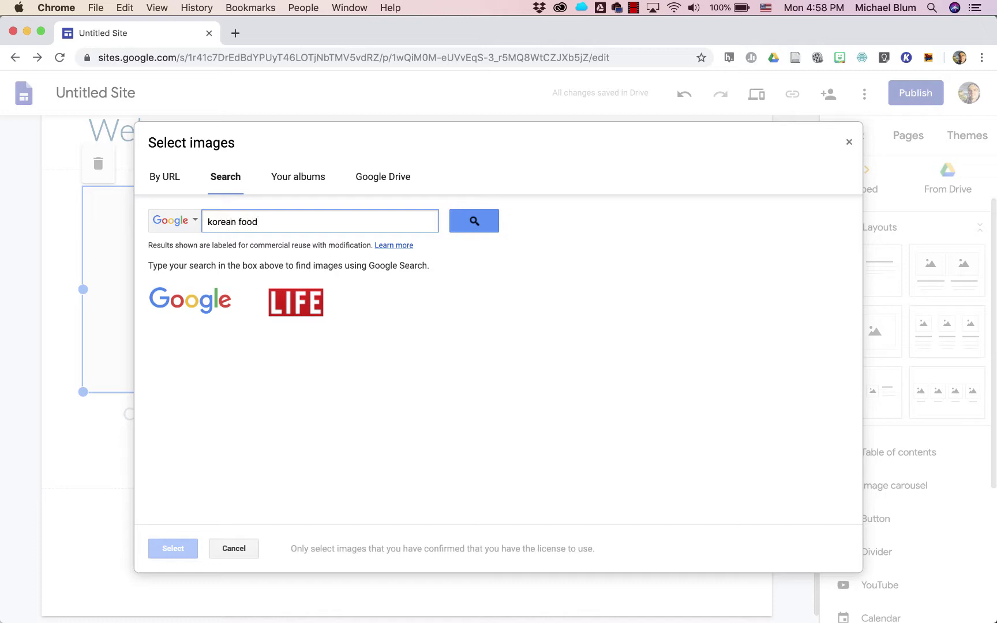
{"action": "left_click", "coordinate": [472, 228]}
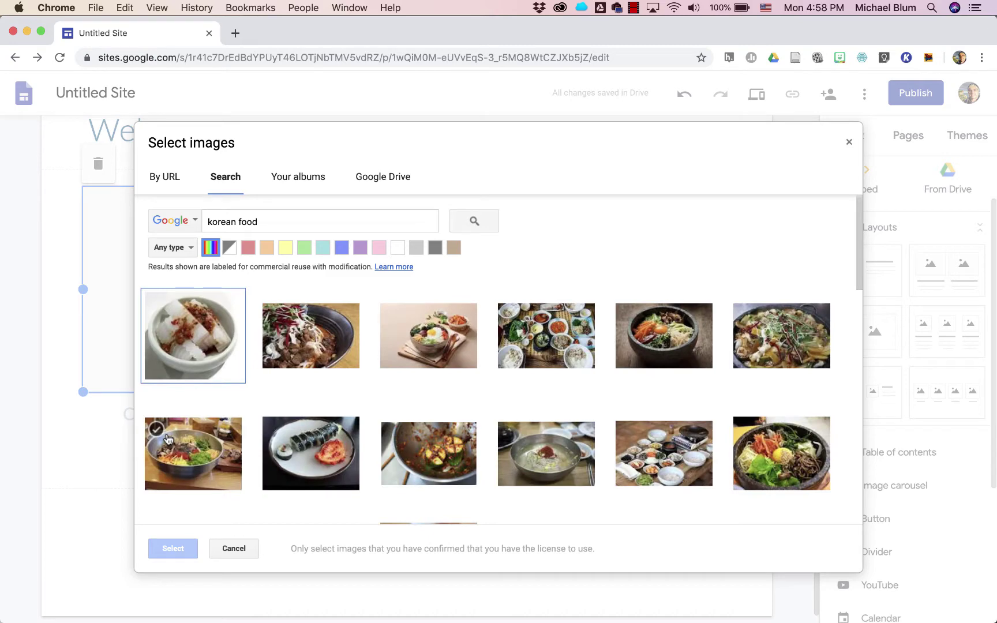
{"action": "left_click", "coordinate": [309, 343]}
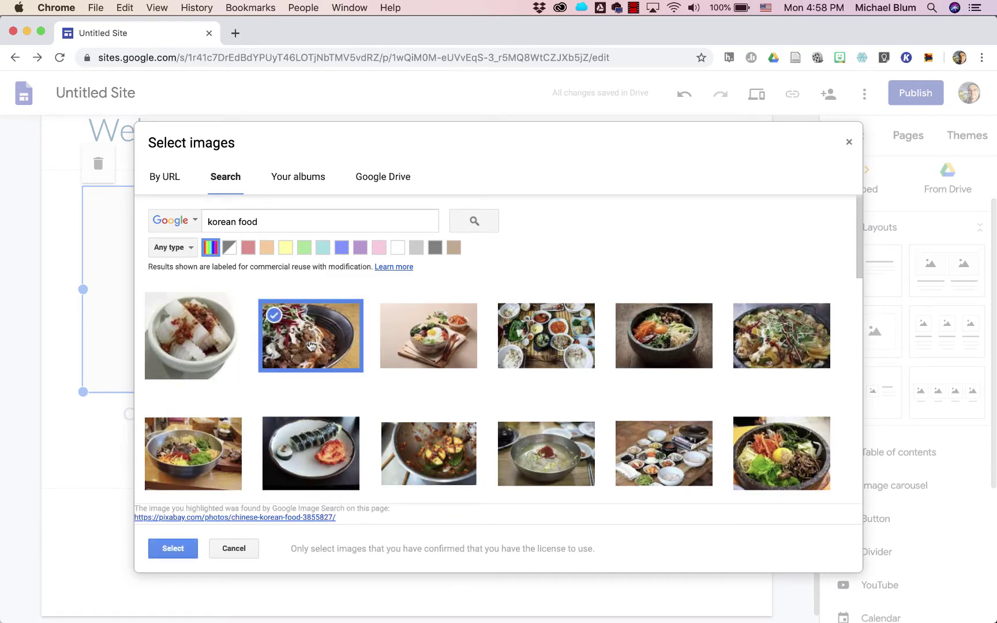
{"action": "left_click", "coordinate": [157, 546]}
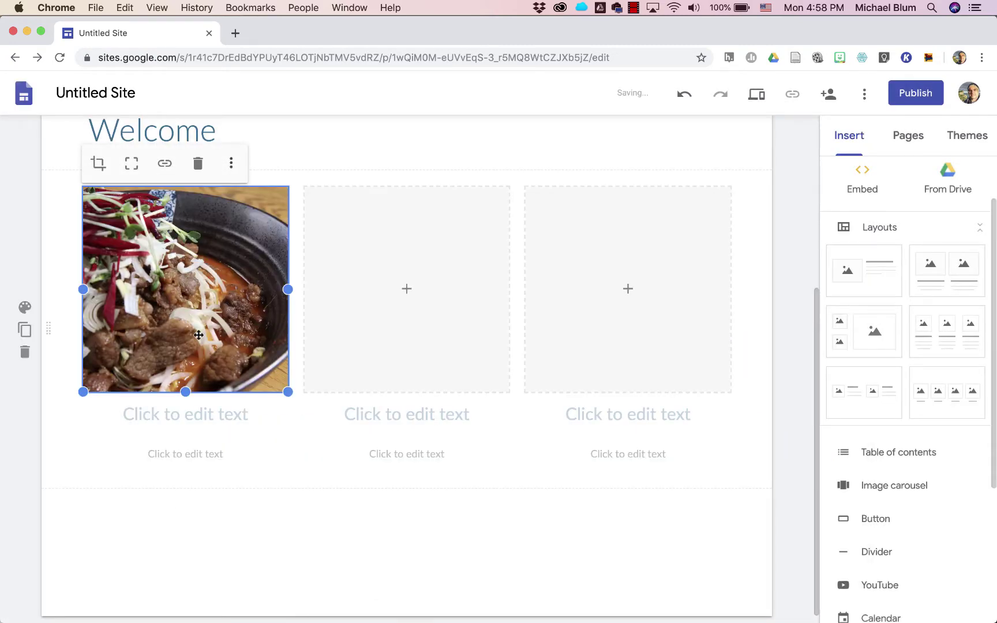
Enter the heading "Recipes" and the description "Here are some recipes from the Korean House" below the food photo
{"action": "left_click", "coordinate": [172, 417]}
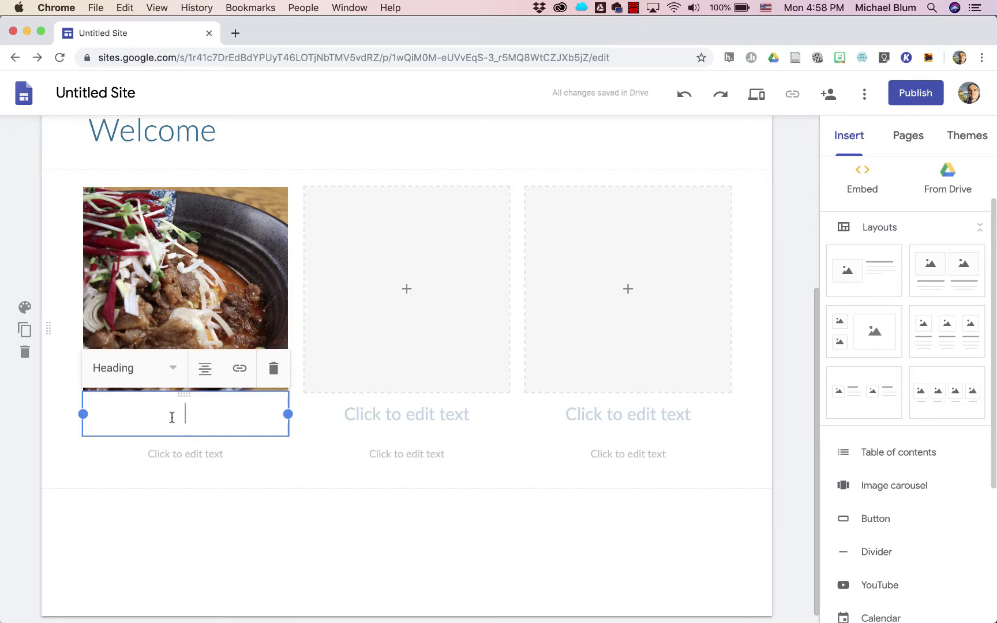
{"action": "type", "text": "Recipes"}
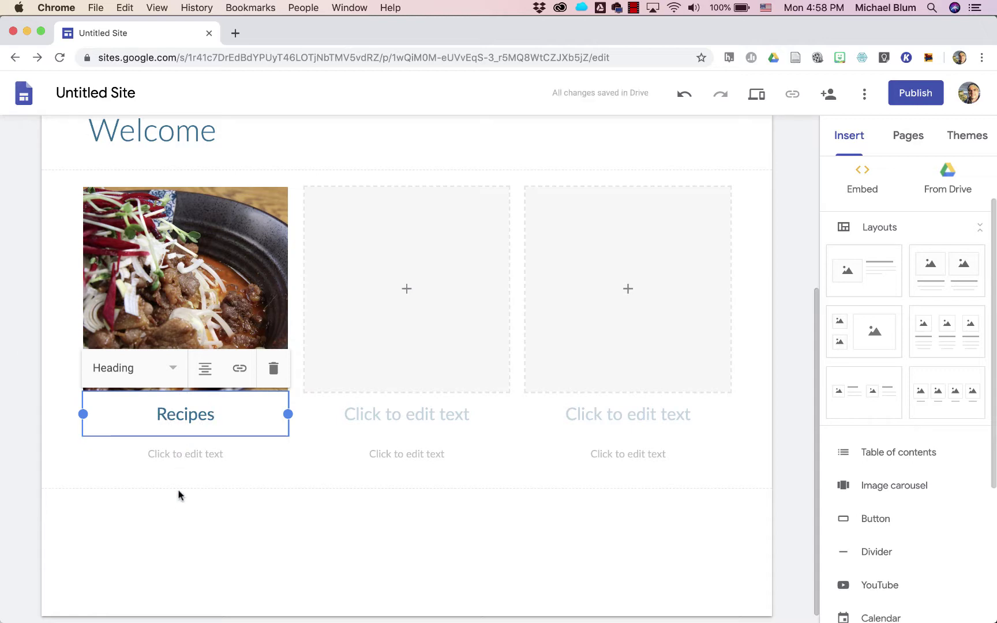
{"action": "left_click", "coordinate": [178, 465]}
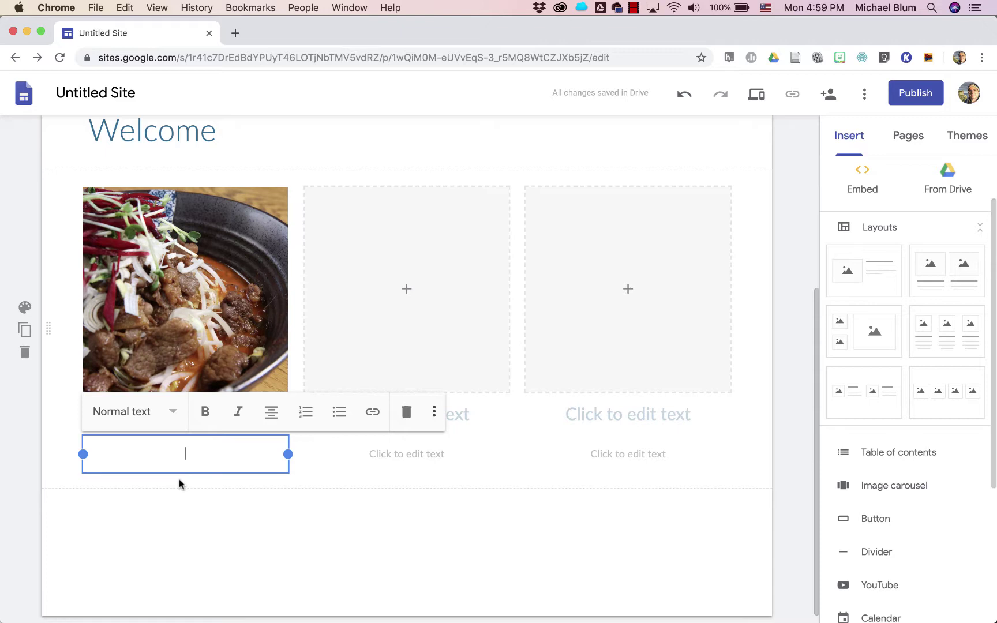
{"action": "type", "text": "Here a"}
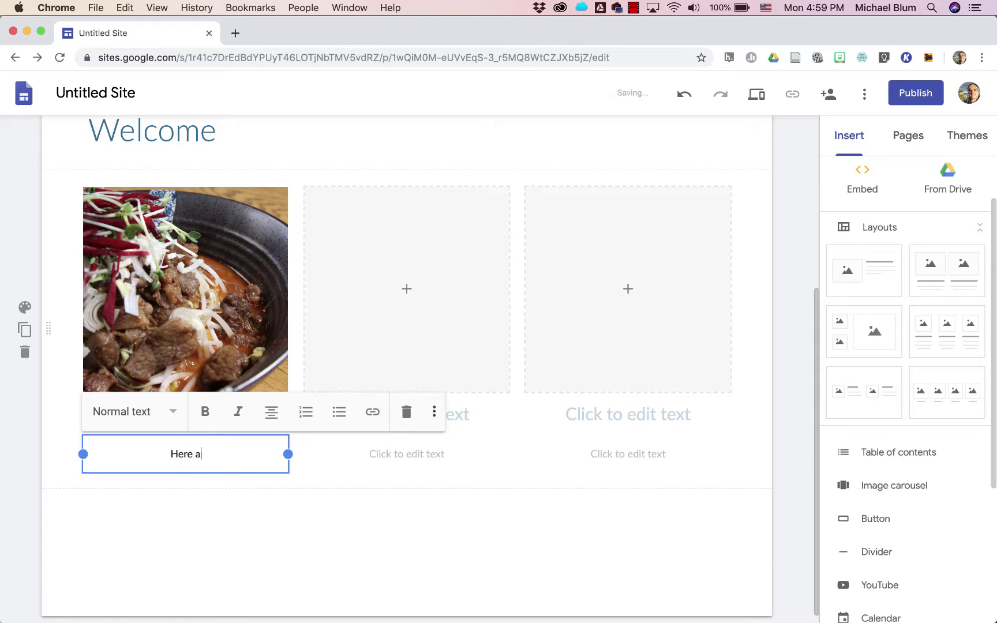
{"action": "type", "text": "re some recipes fr"}
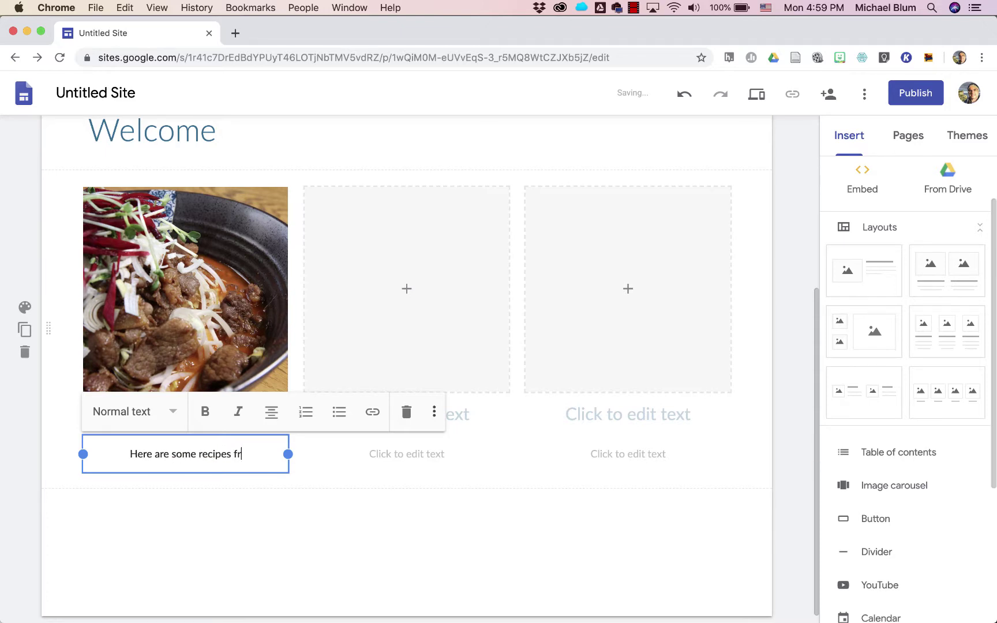
{"action": "type", "text": "om the Korea"}
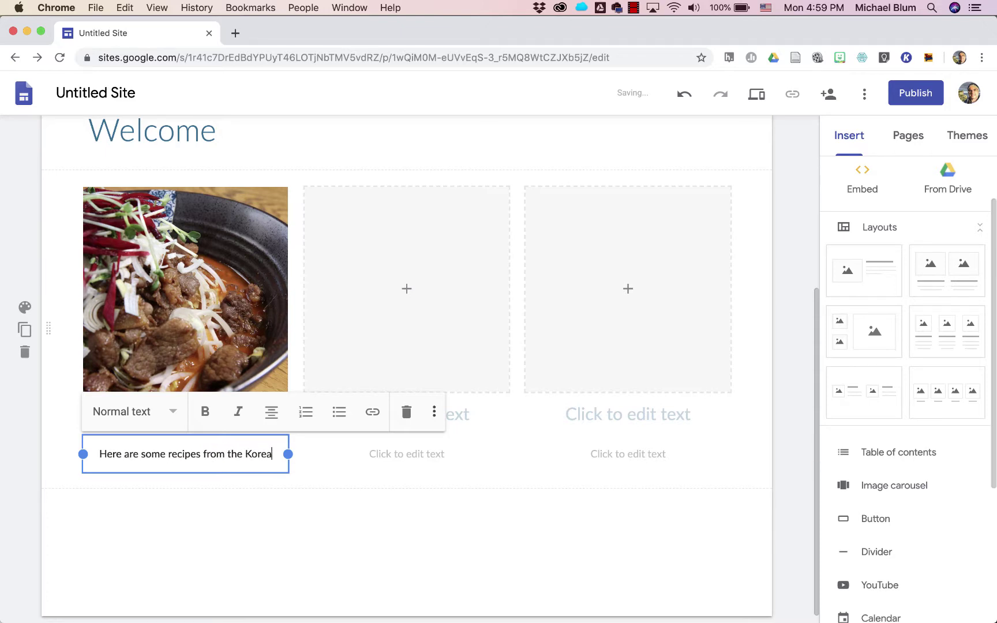
{"action": "type", "text": "n House"}
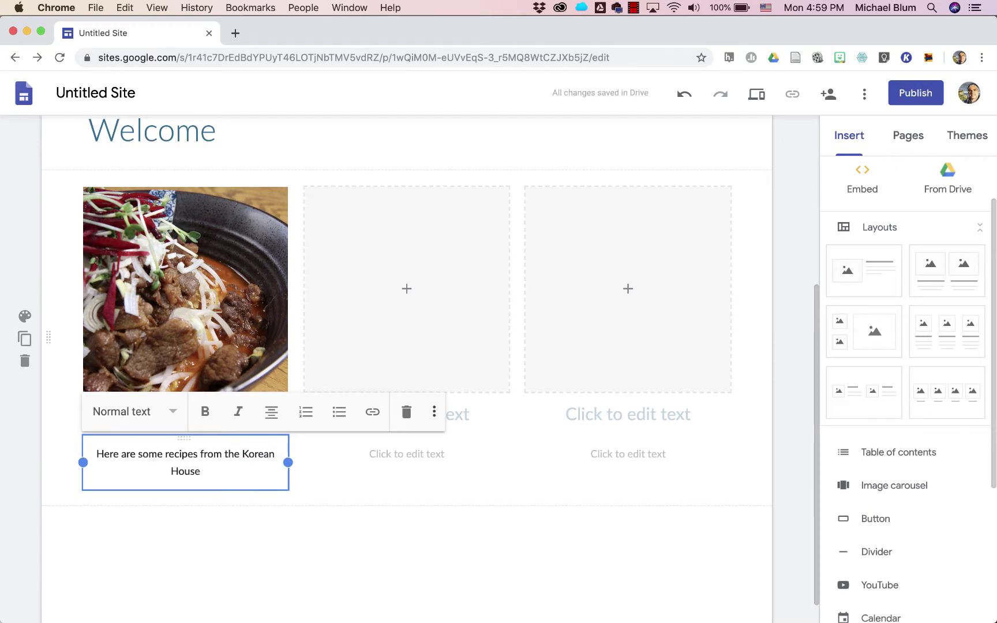
{"action": "left_click", "coordinate": [163, 546]}
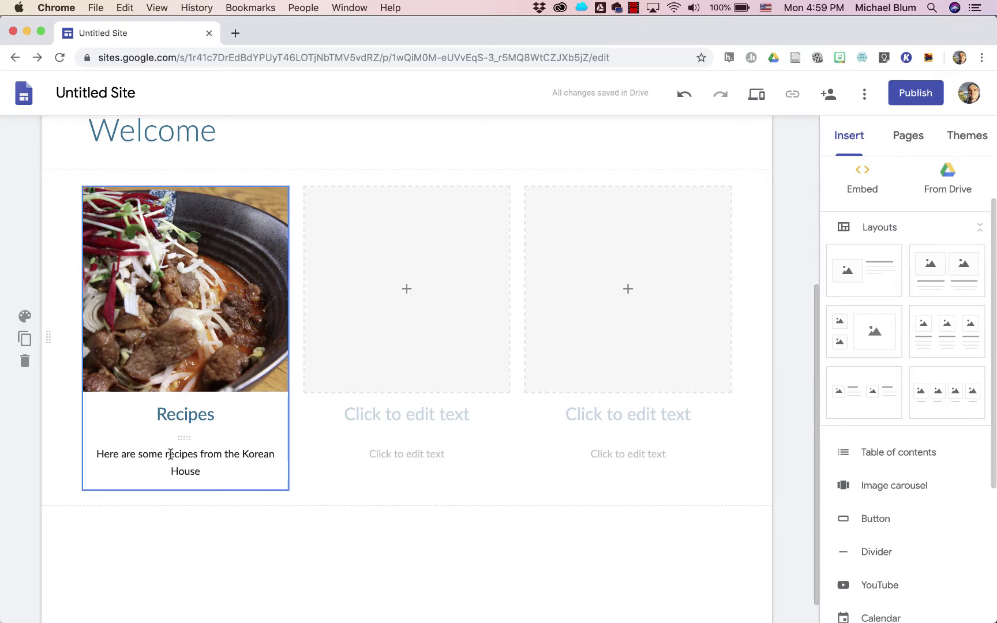
{"action": "left_click_drag", "start_coordinate": [197, 469], "coordinate": [97, 453]}
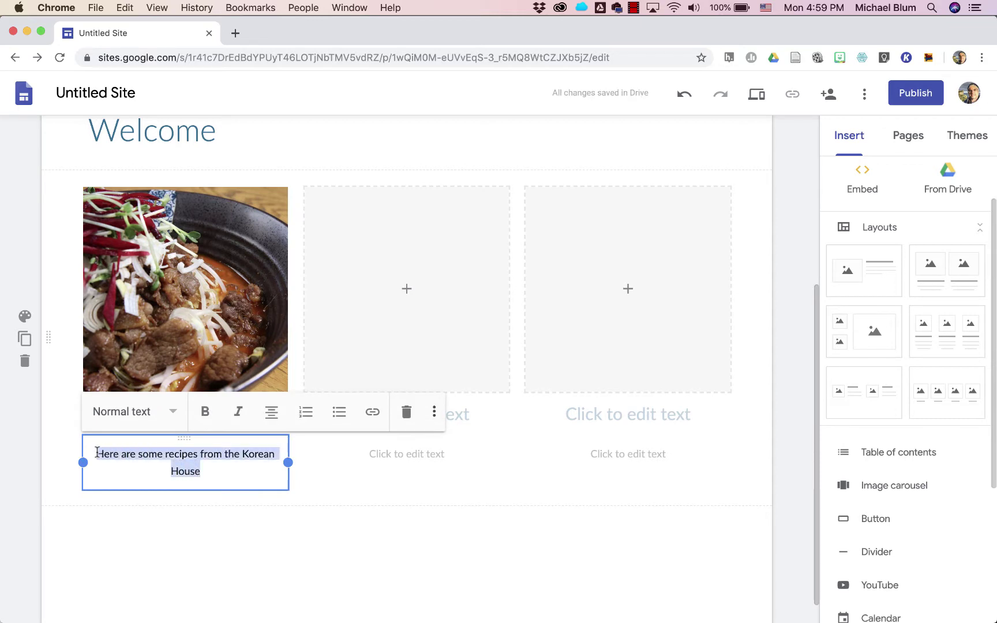
{"action": "left_click", "coordinate": [340, 487]}
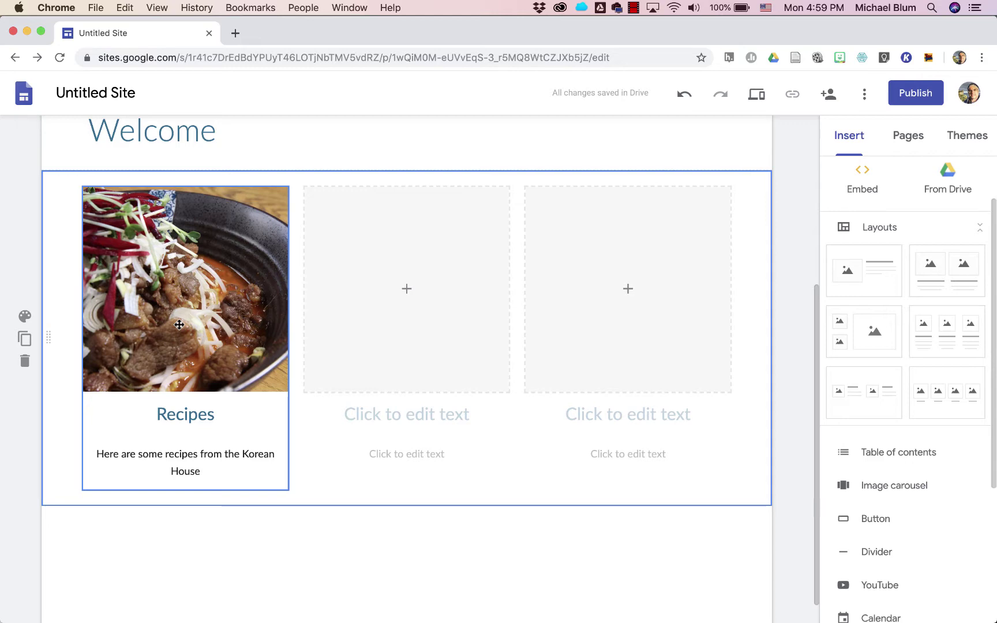
Add a new page named "Recipes" to the site
{"action": "scroll", "coordinate": [179, 325], "scroll_direction": "up", "scroll_amount": 5}
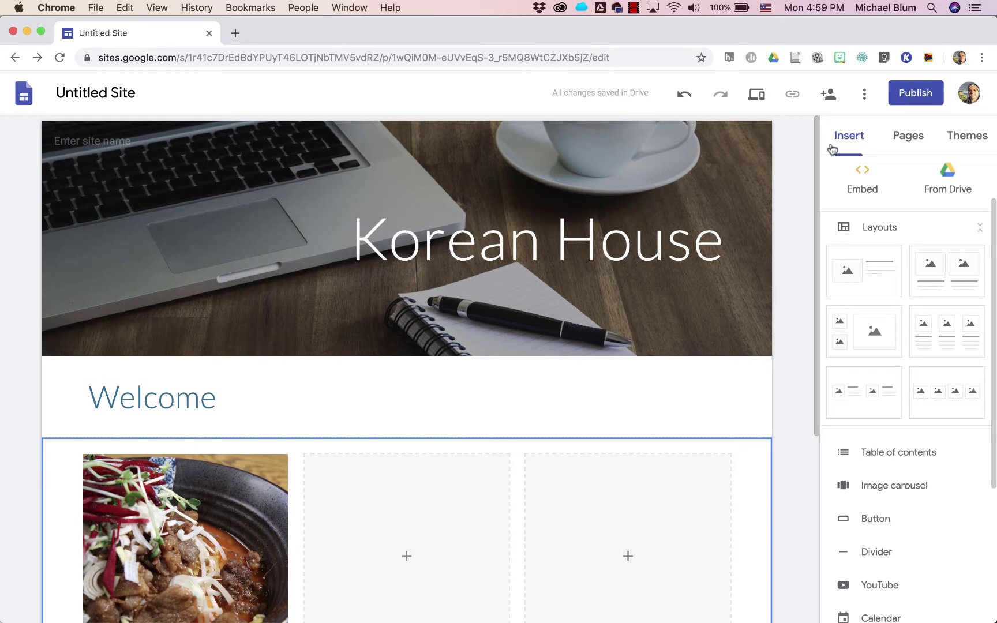
{"action": "left_click", "coordinate": [910, 140]}
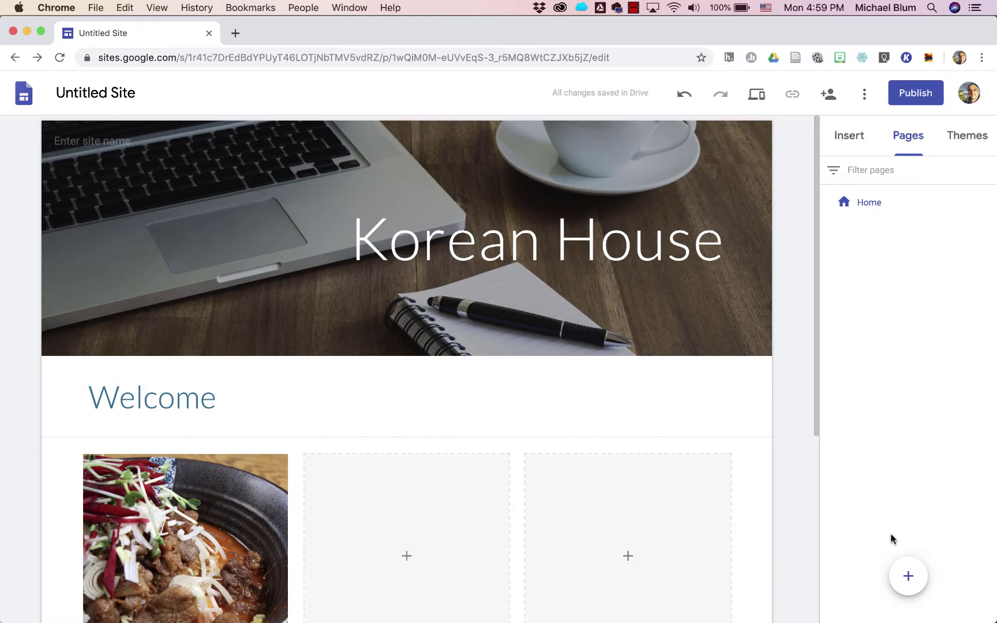
{"action": "mouse_move", "coordinate": [907, 581]}
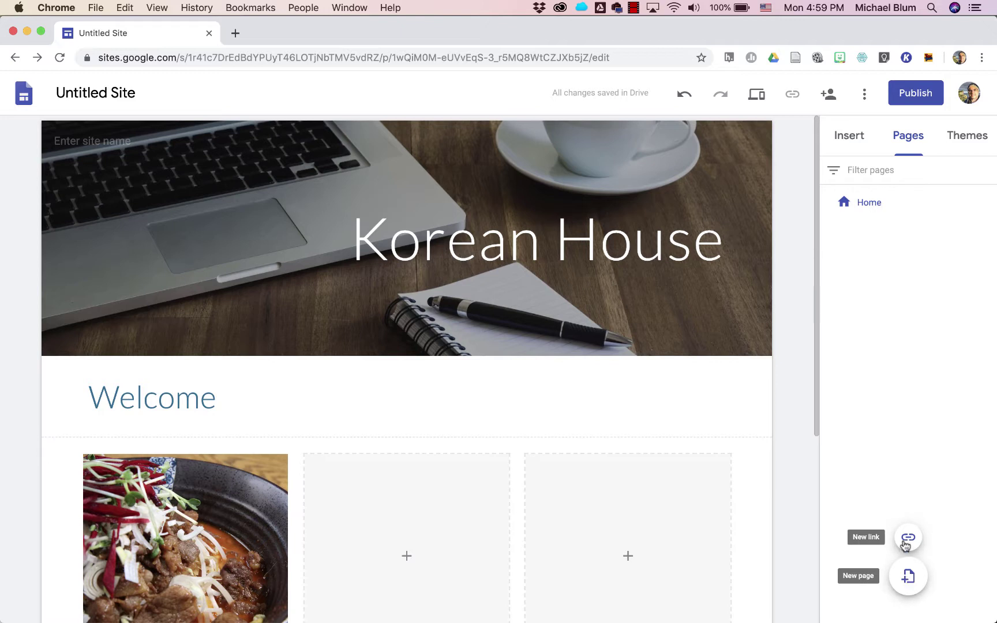
{"action": "left_click", "coordinate": [908, 577]}
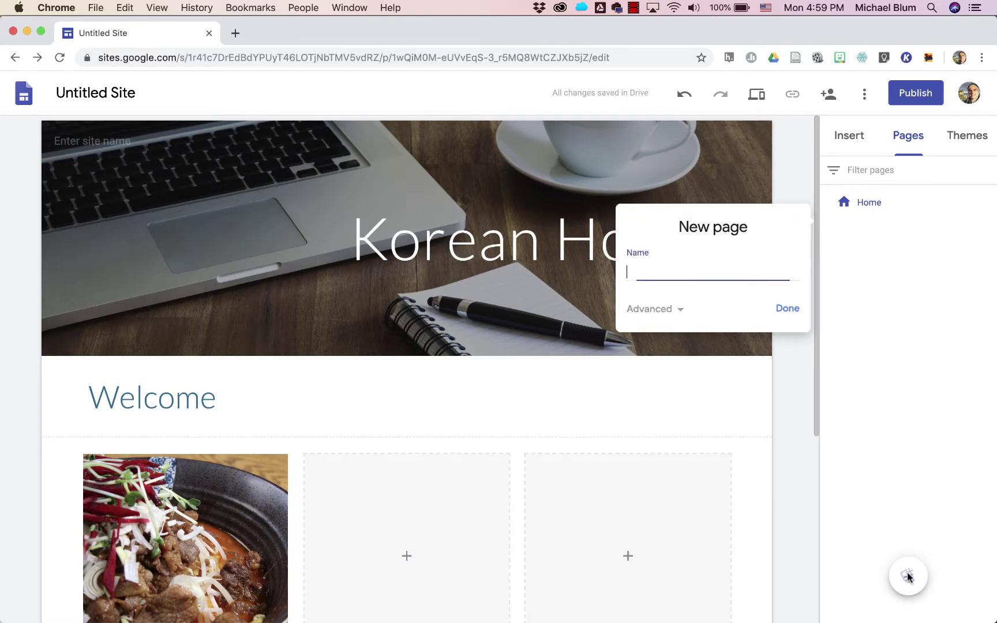
{"action": "type", "text": "Recipes"}
{"action": "left_click", "coordinate": [788, 310]}
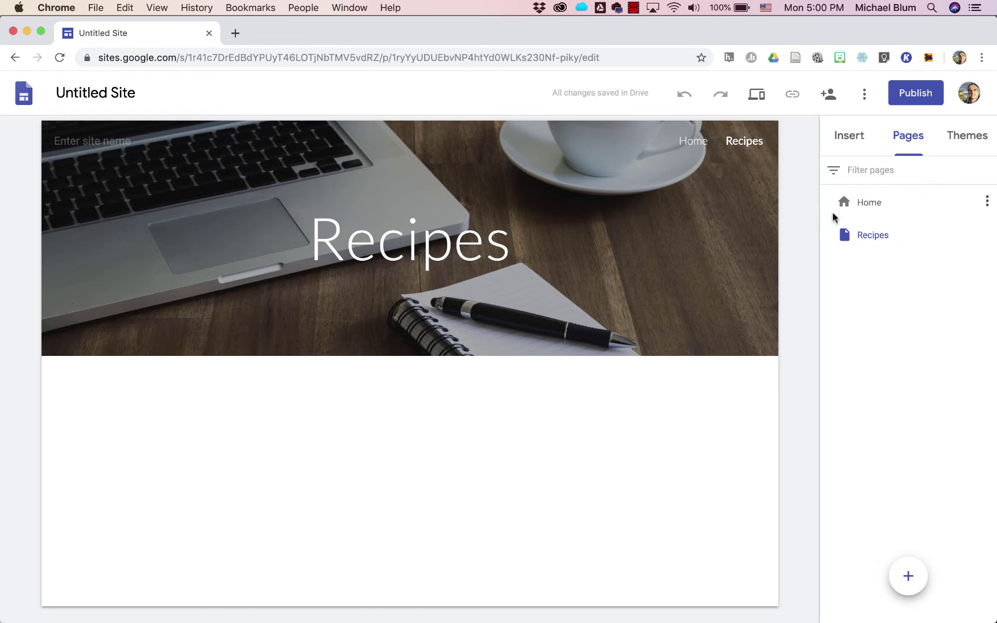
Return to the Home page and link the food photo to the site's Recipes page
{"action": "left_click", "coordinate": [688, 143]}
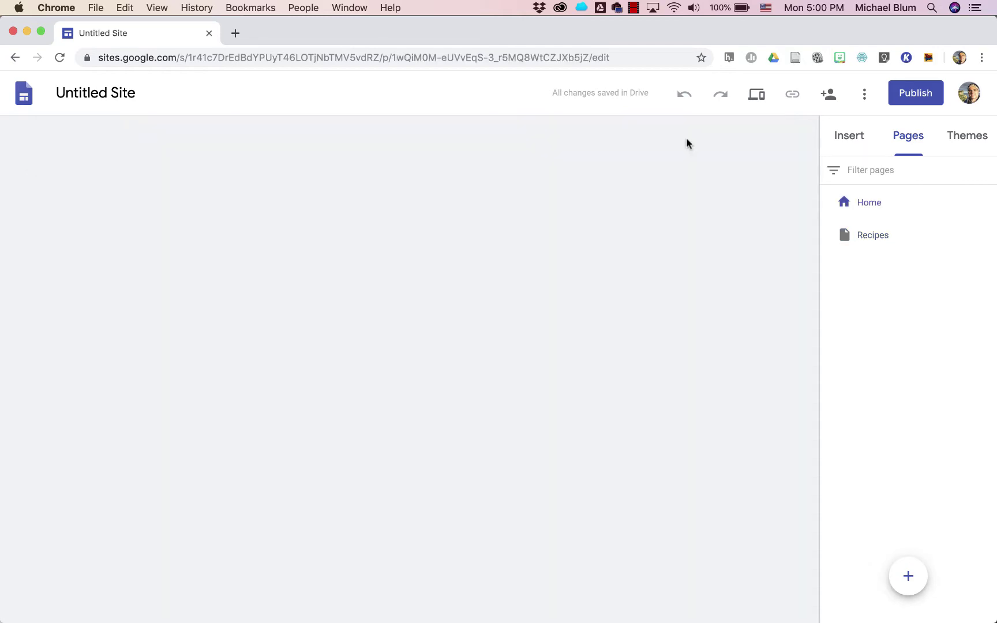
{"action": "scroll", "coordinate": [523, 307], "scroll_direction": "down", "scroll_amount": 1}
{"action": "scroll", "coordinate": [523, 308], "scroll_direction": "down", "scroll_amount": 5}
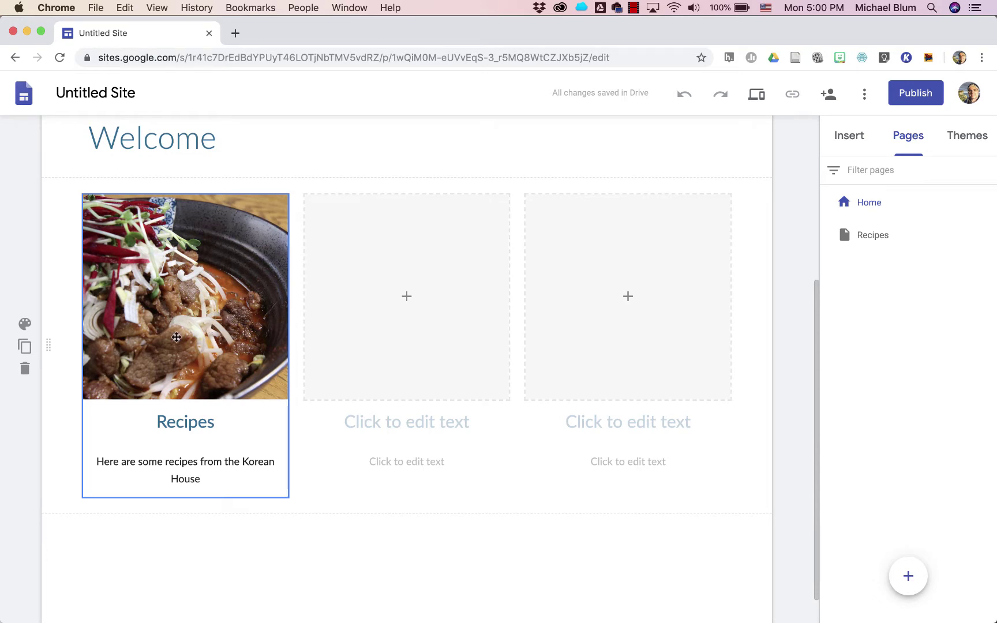
{"action": "left_click", "coordinate": [182, 302]}
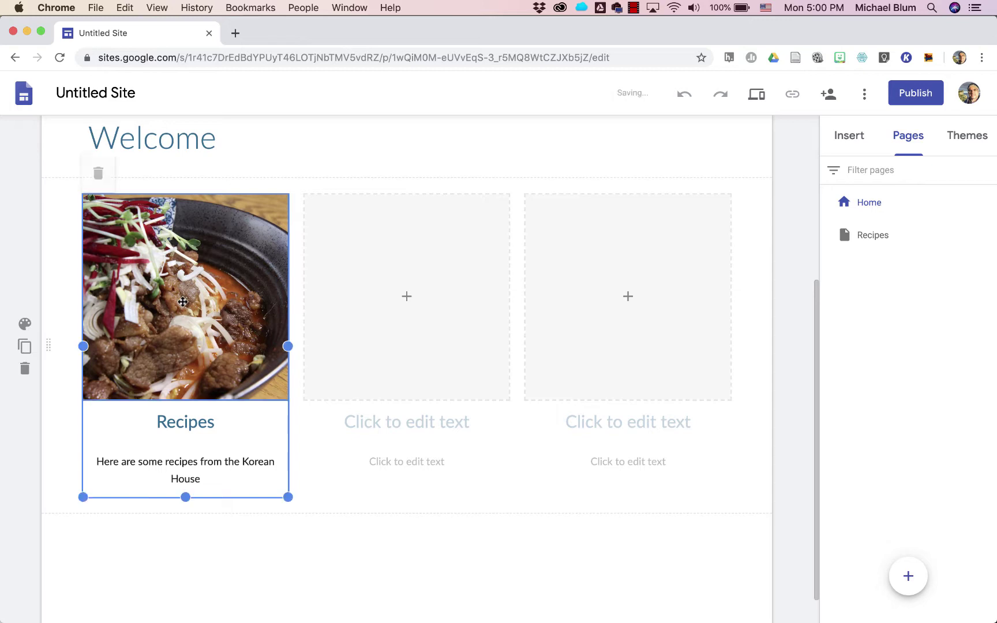
{"action": "left_click", "coordinate": [176, 296]}
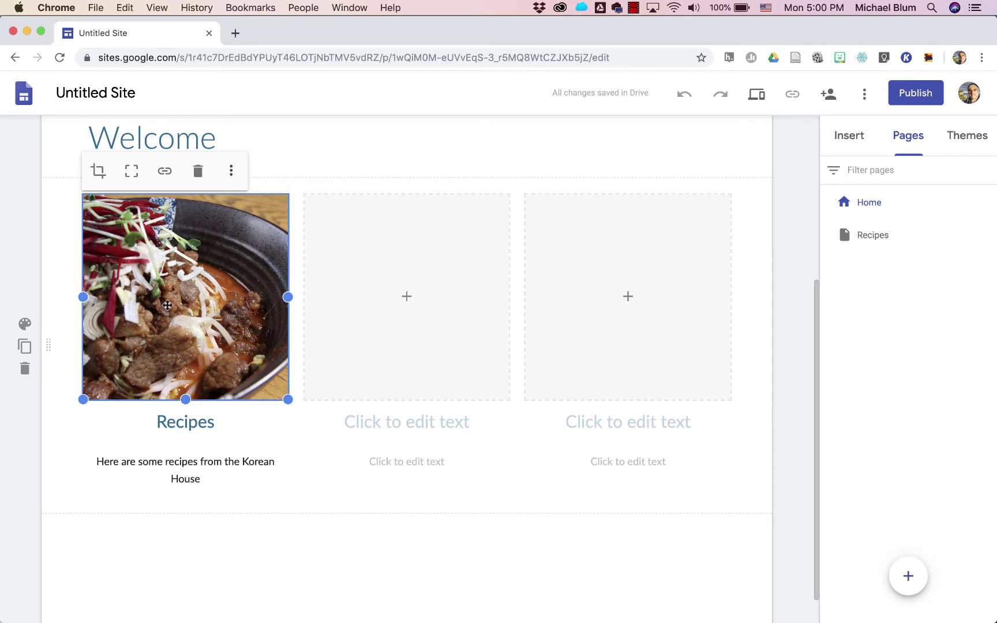
{"action": "left_click", "coordinate": [166, 170]}
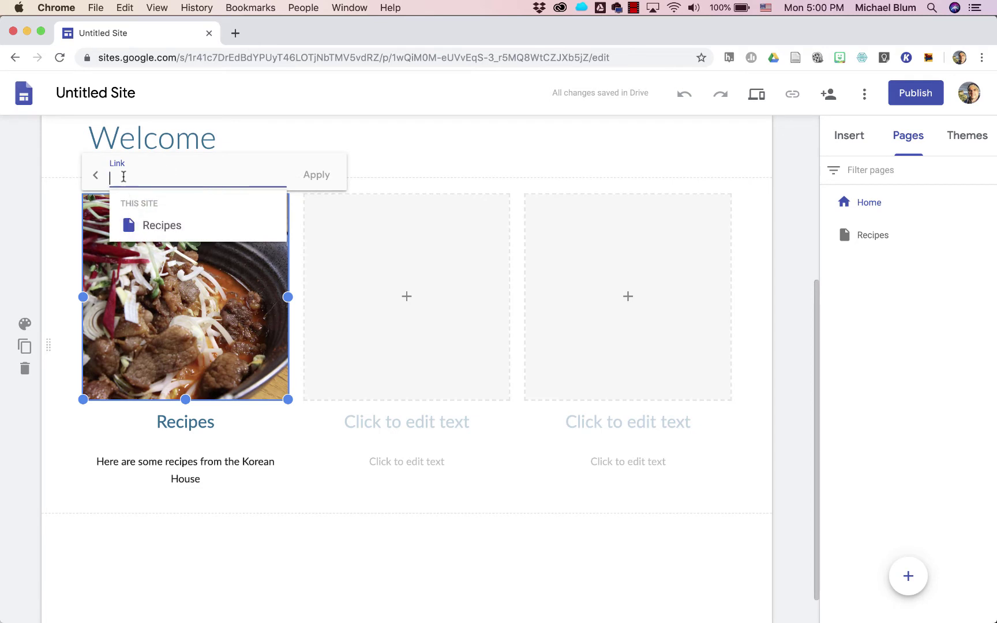
{"action": "left_click", "coordinate": [156, 226]}
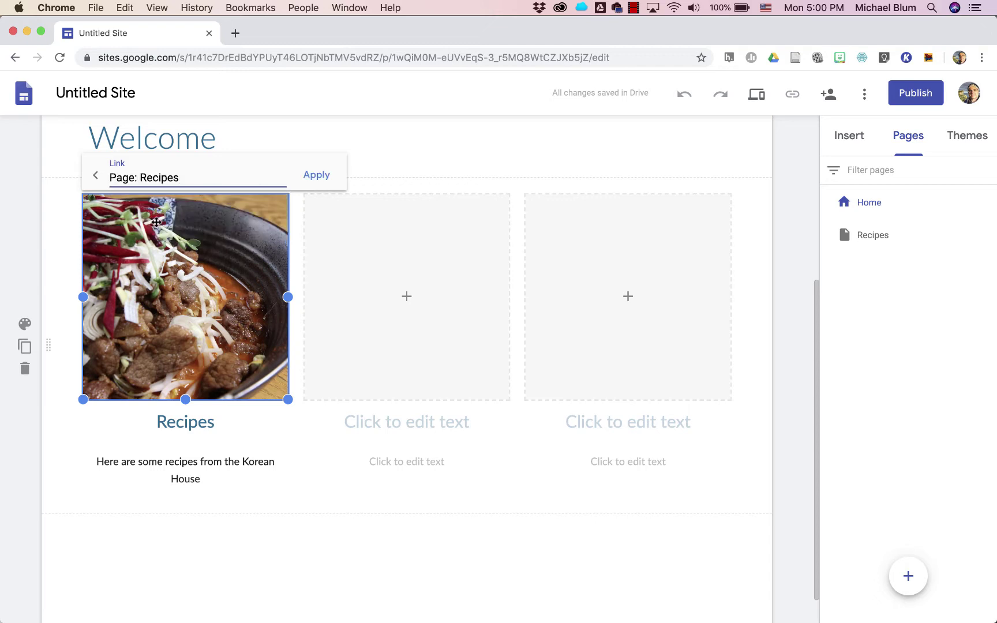
{"action": "left_click", "coordinate": [312, 176]}
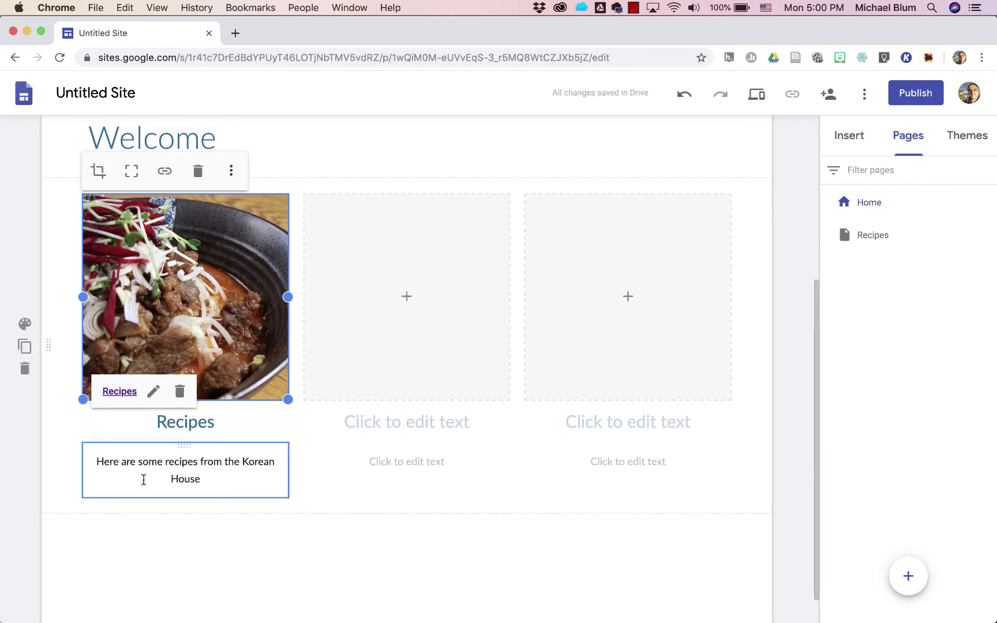
Change the text style of the "Recipes" heading below the food photo to Subheading
{"action": "left_click", "coordinate": [182, 425]}
{"action": "double_click", "coordinate": [183, 427]}
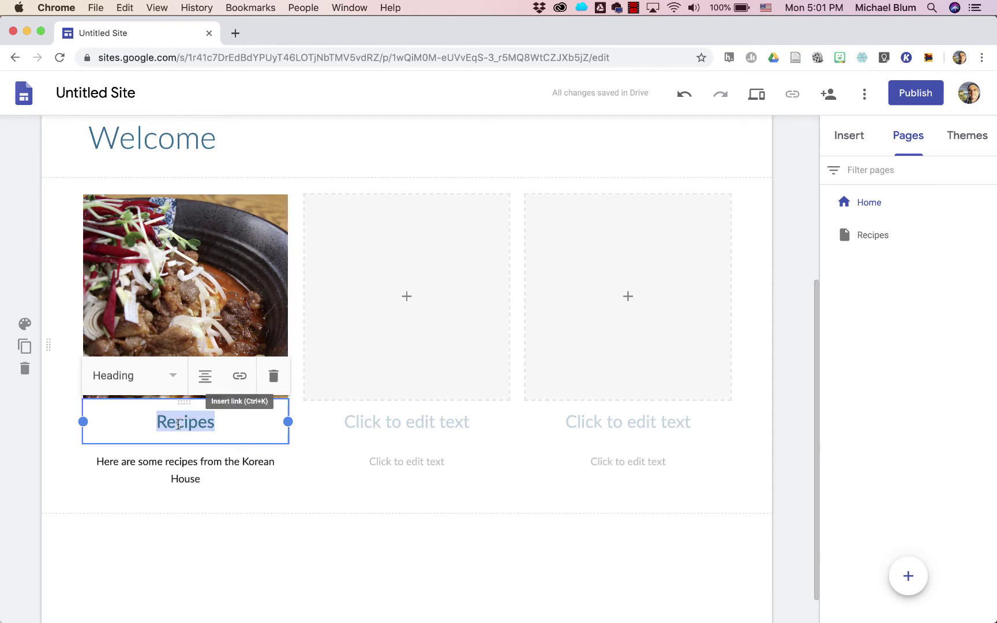
{"action": "left_click", "coordinate": [173, 378]}
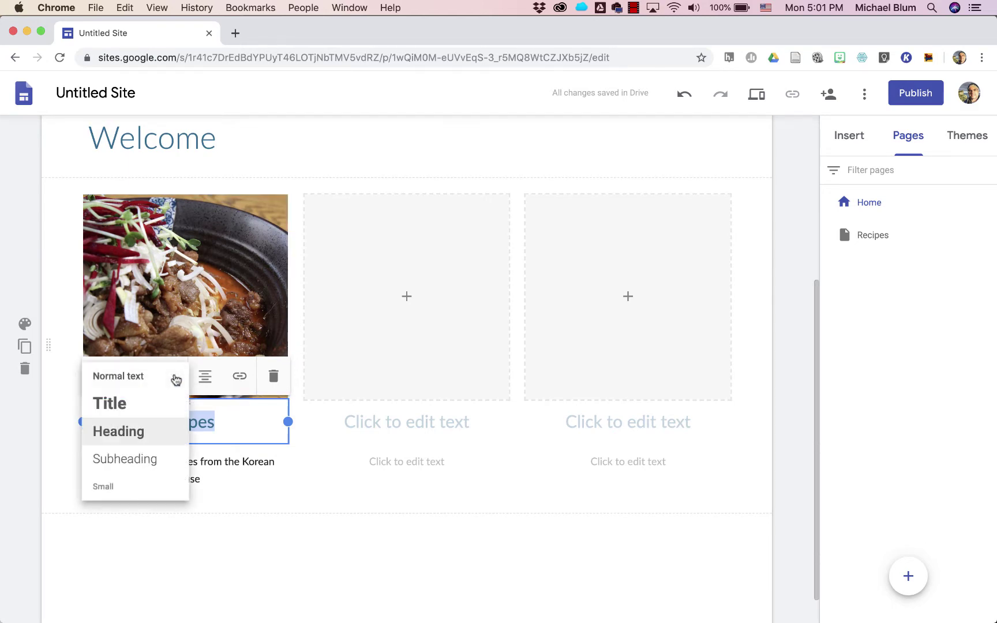
{"action": "left_click", "coordinate": [138, 404]}
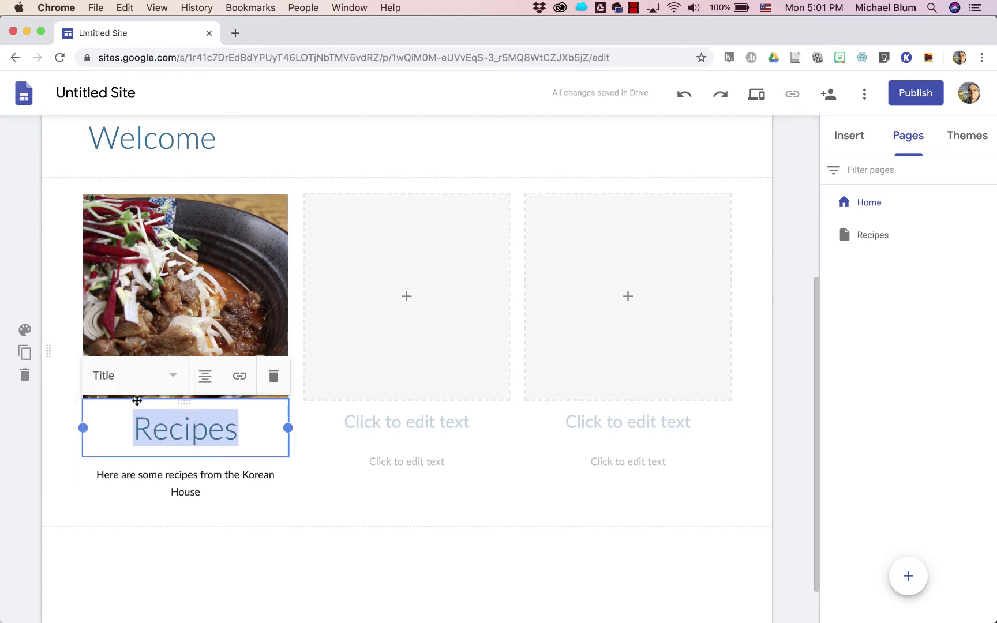
{"action": "left_click", "coordinate": [172, 378]}
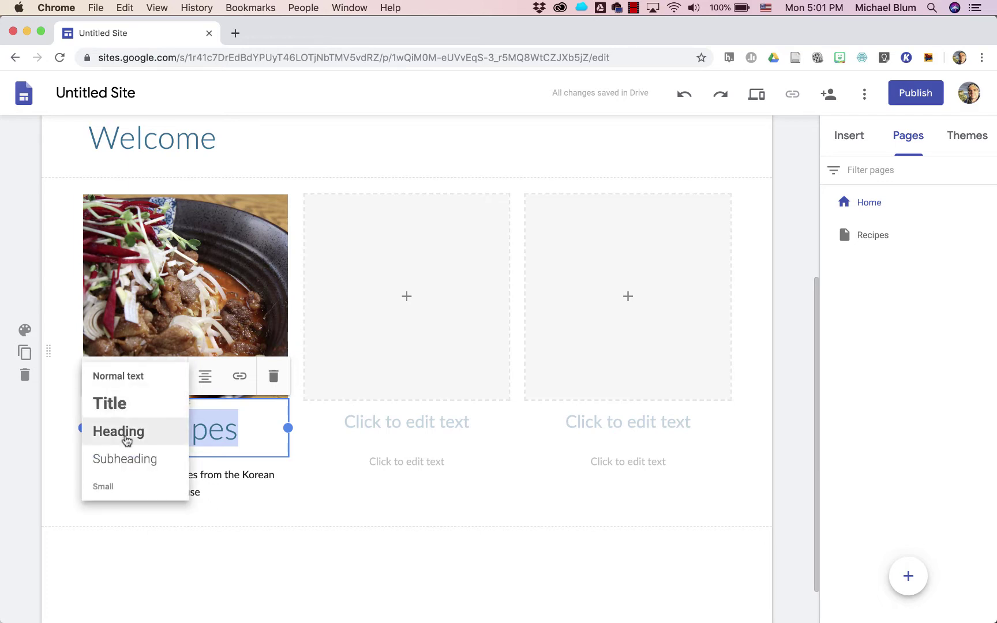
{"action": "left_click", "coordinate": [124, 459]}
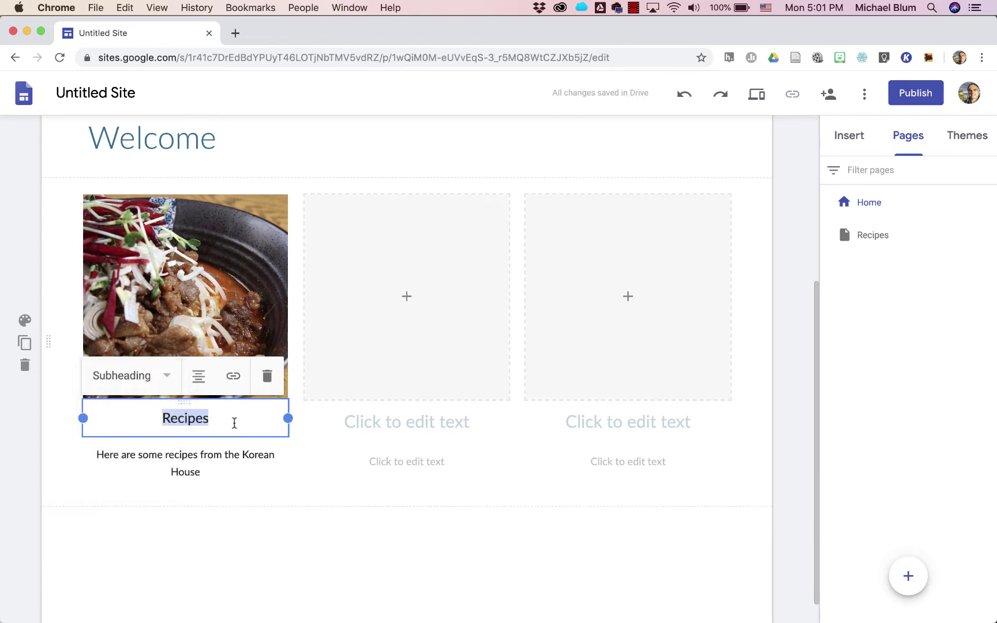
Try left alignment on the "Recipes" subheading and return it to centre alignment
{"action": "left_click", "coordinate": [198, 377]}
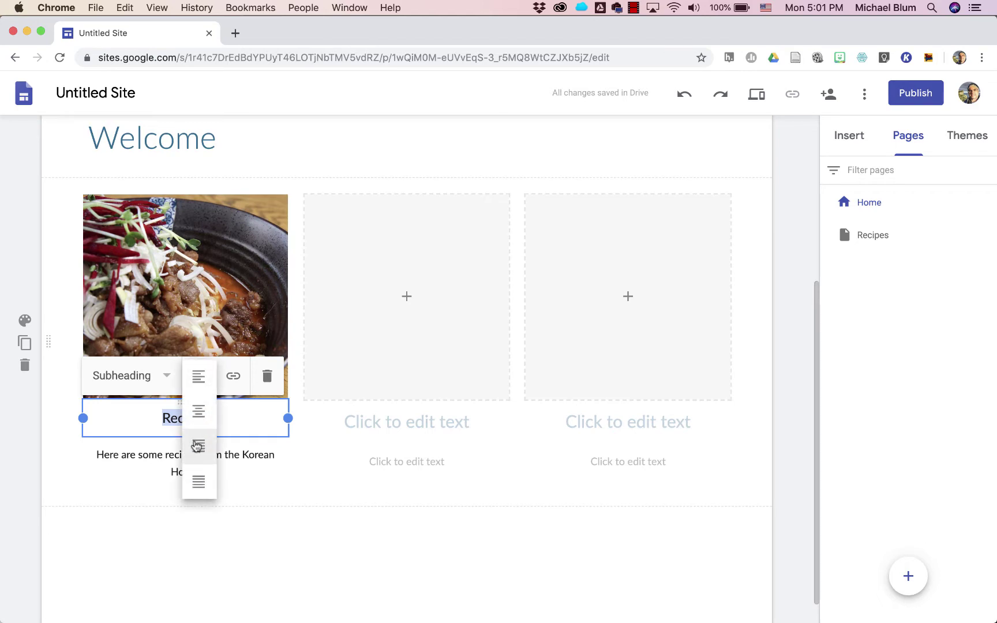
{"action": "left_click", "coordinate": [199, 375]}
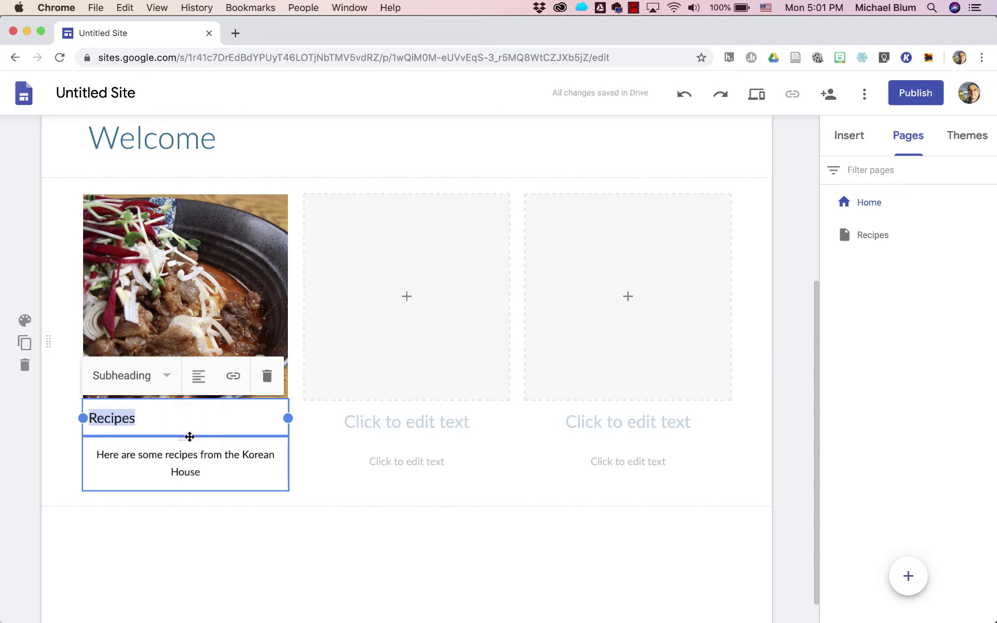
{"action": "left_click", "coordinate": [200, 376]}
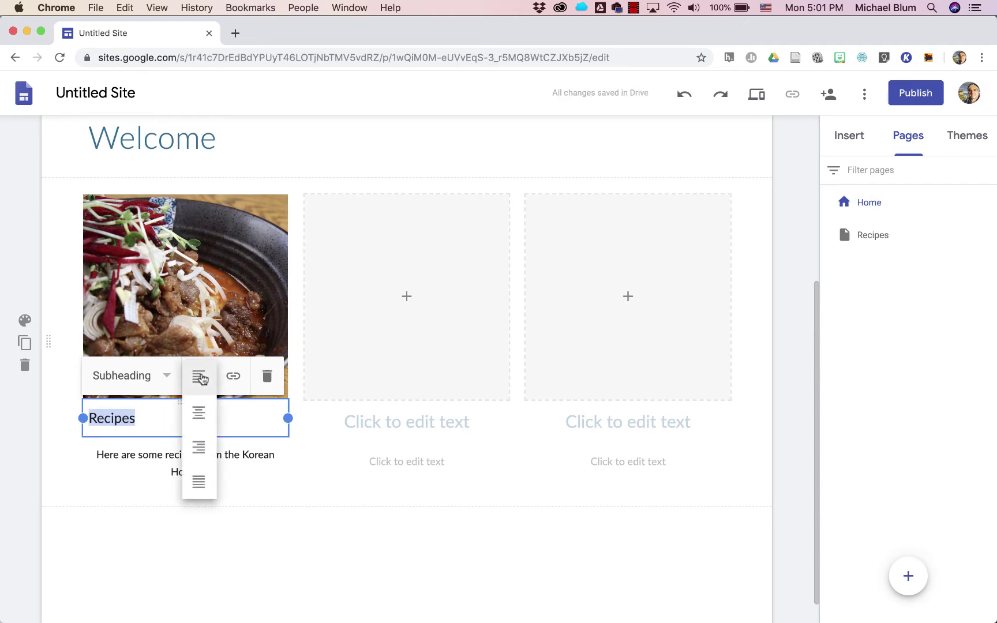
{"action": "left_click", "coordinate": [198, 413]}
Link the "Recipes" subheading text below the food photo to the site's Recipes page
{"action": "left_click", "coordinate": [189, 416]}
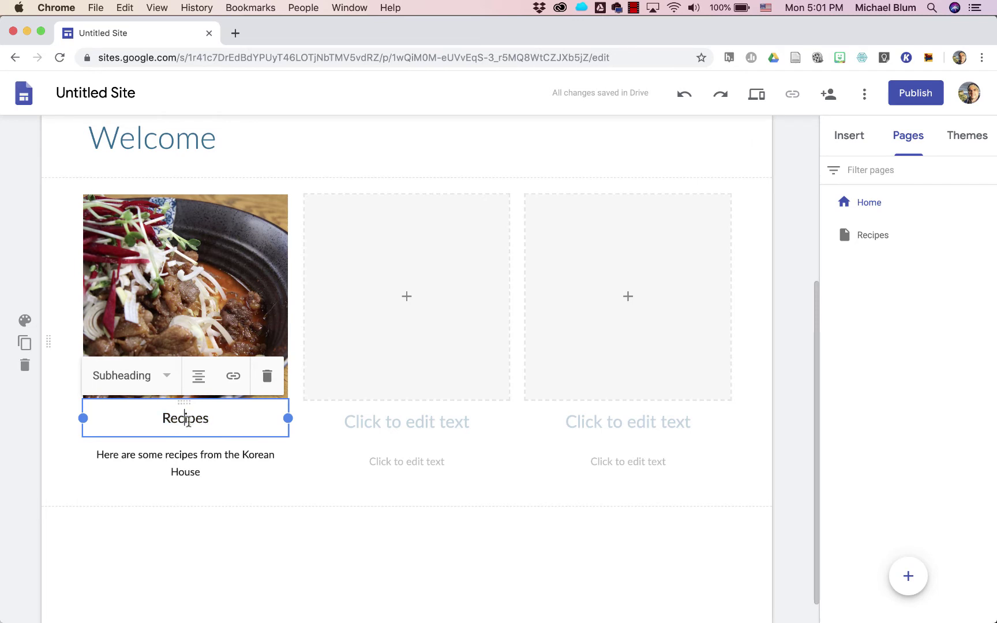
{"action": "left_click_drag", "start_coordinate": [209, 418], "coordinate": [148, 419]}
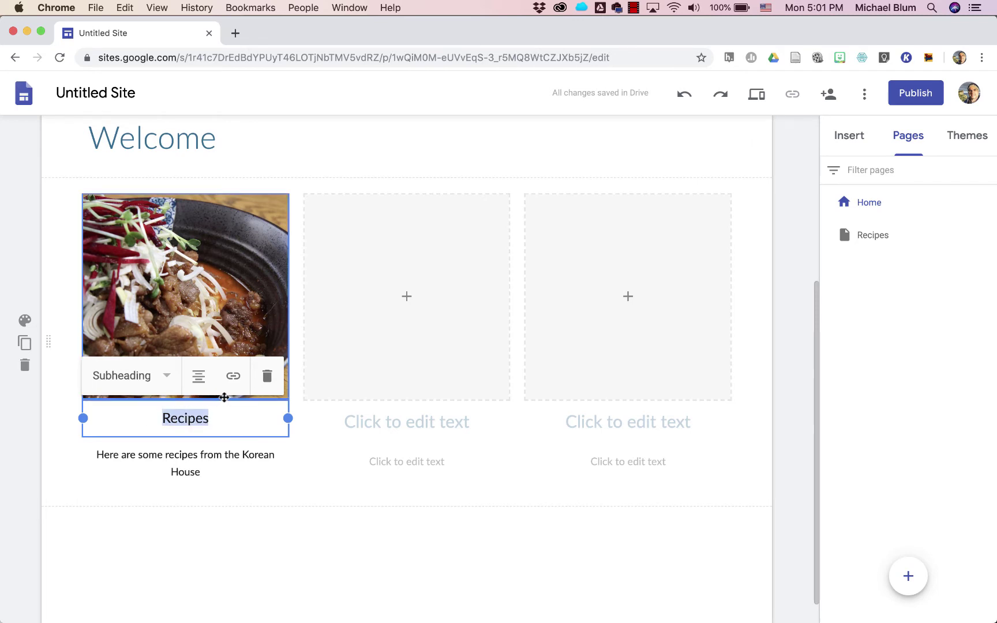
{"action": "left_click", "coordinate": [233, 377]}
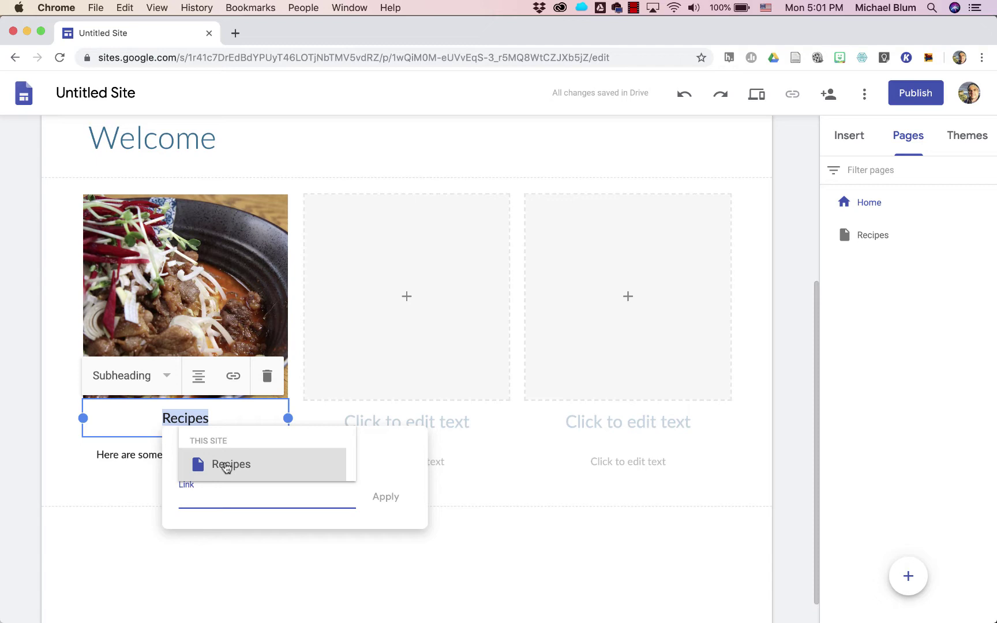
{"action": "left_click", "coordinate": [226, 468]}
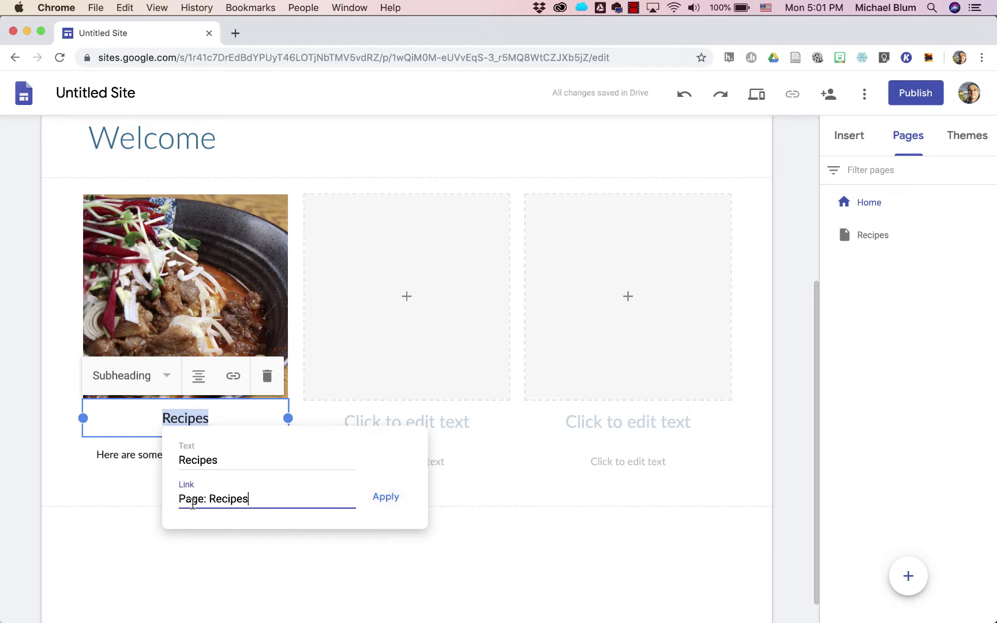
{"action": "left_click", "coordinate": [384, 497]}
{"action": "left_click", "coordinate": [364, 525]}
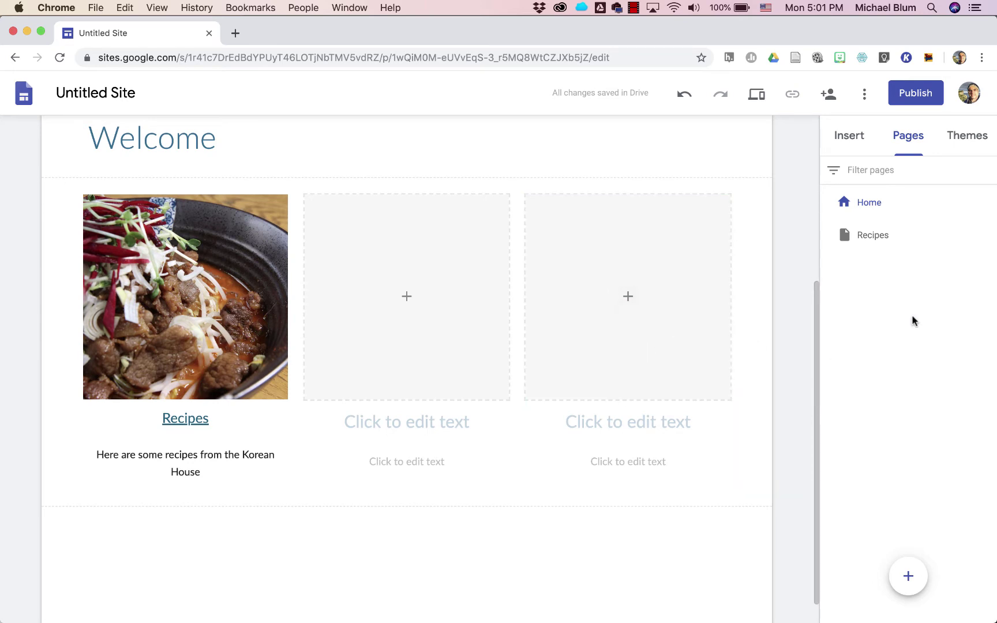
Publish the site with "khouse" as the ending of its web address
{"action": "left_click", "coordinate": [918, 94]}
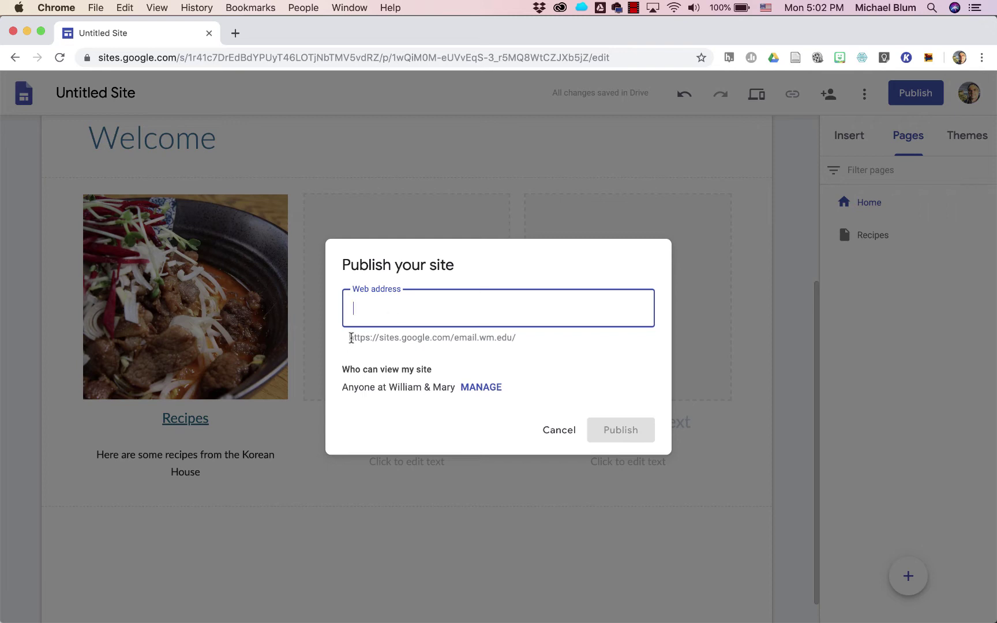
{"action": "left_click", "coordinate": [350, 339]}
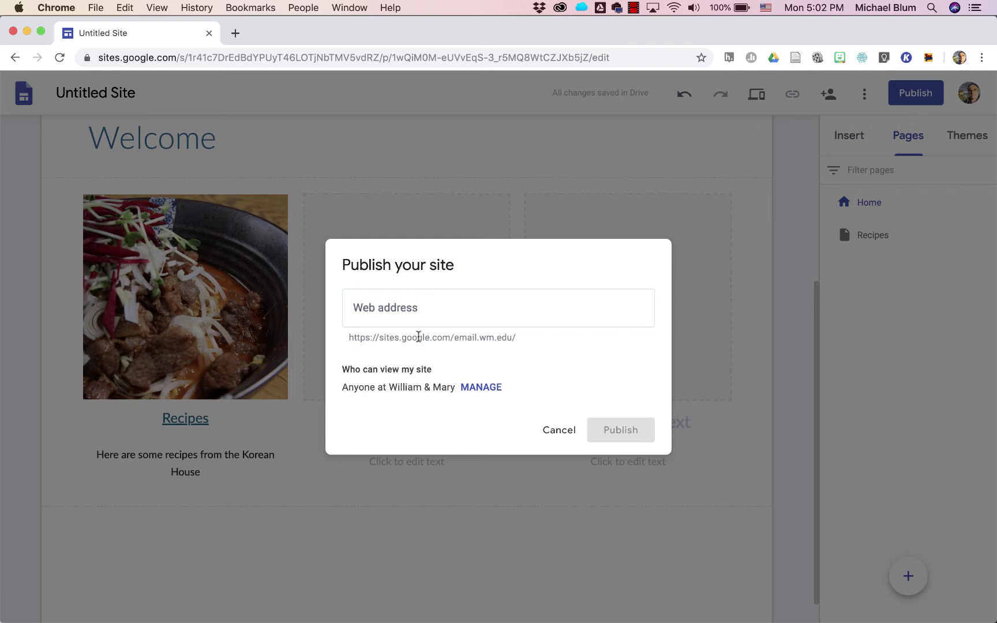
{"action": "left_click_drag", "start_coordinate": [418, 337], "coordinate": [525, 340]}
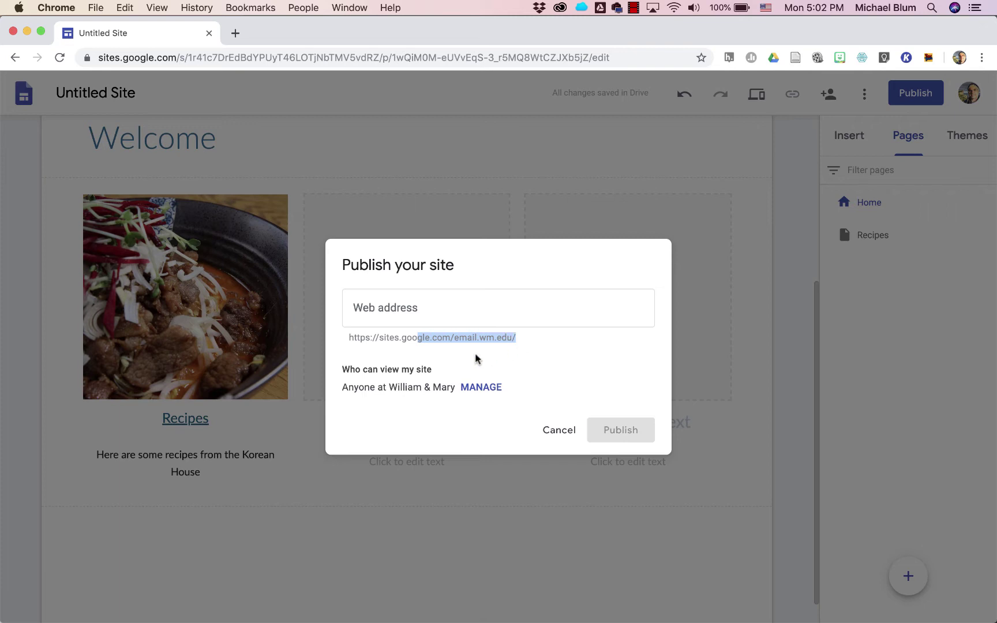
{"action": "left_click", "coordinate": [383, 308]}
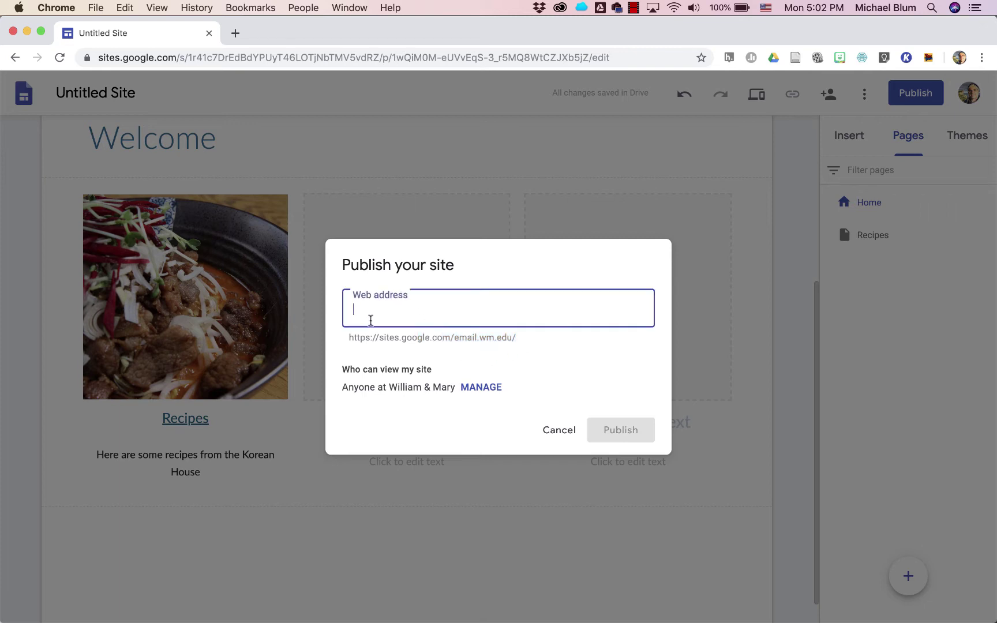
{"action": "type", "text": "khouse"}
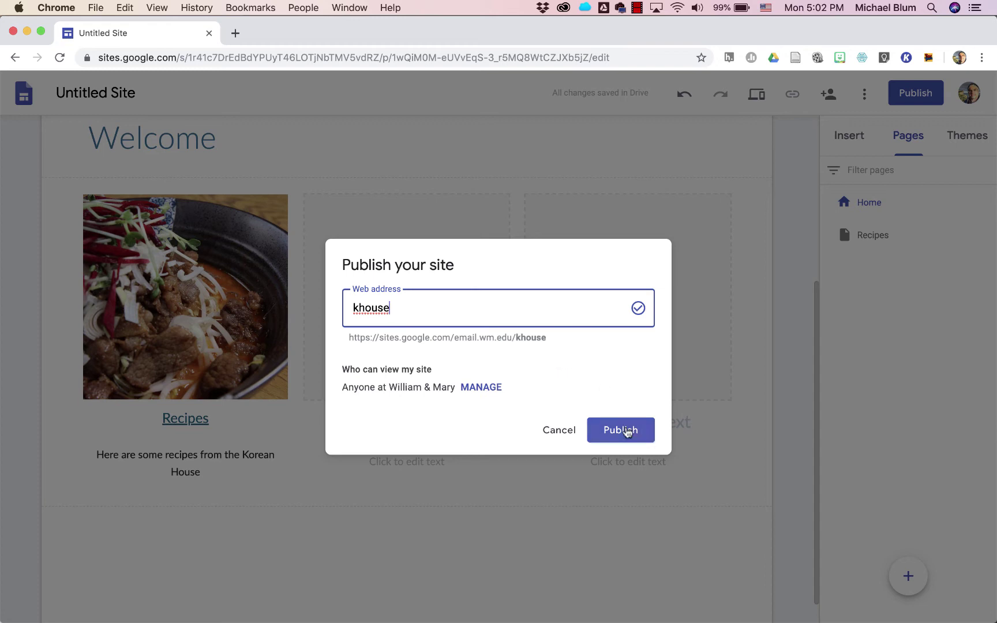
{"action": "left_click", "coordinate": [621, 437]}
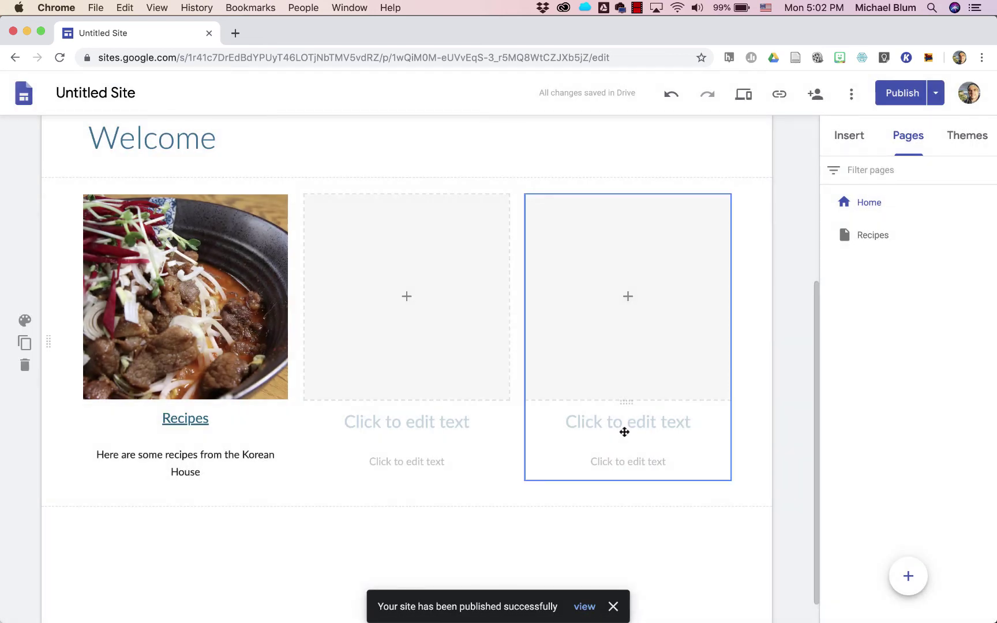
View the published site and follow the "Recipes" text link below the food photo to check its target page
{"action": "left_click", "coordinate": [935, 95]}
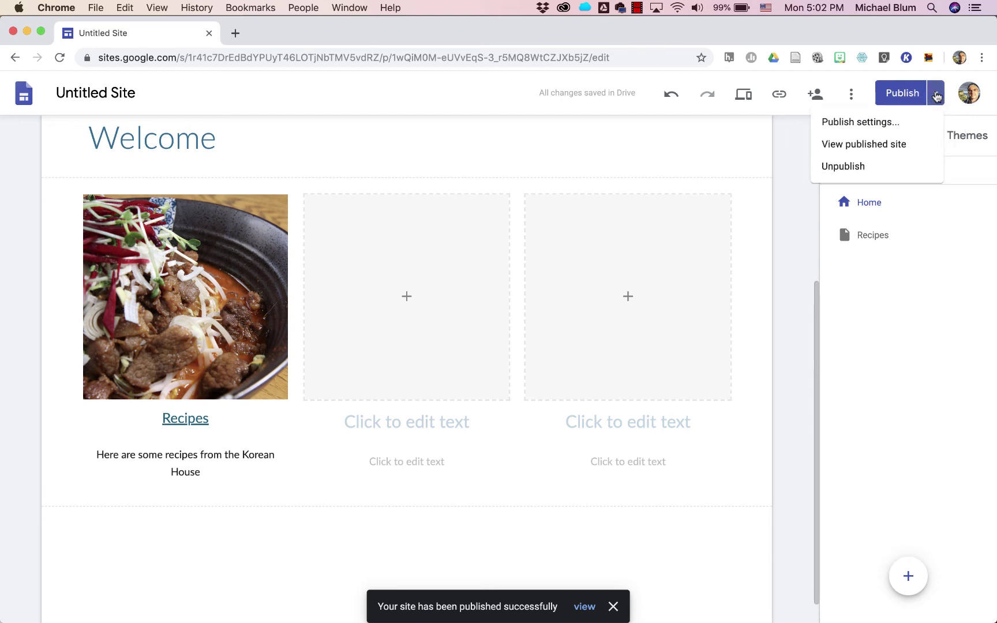
{"action": "left_click", "coordinate": [863, 145]}
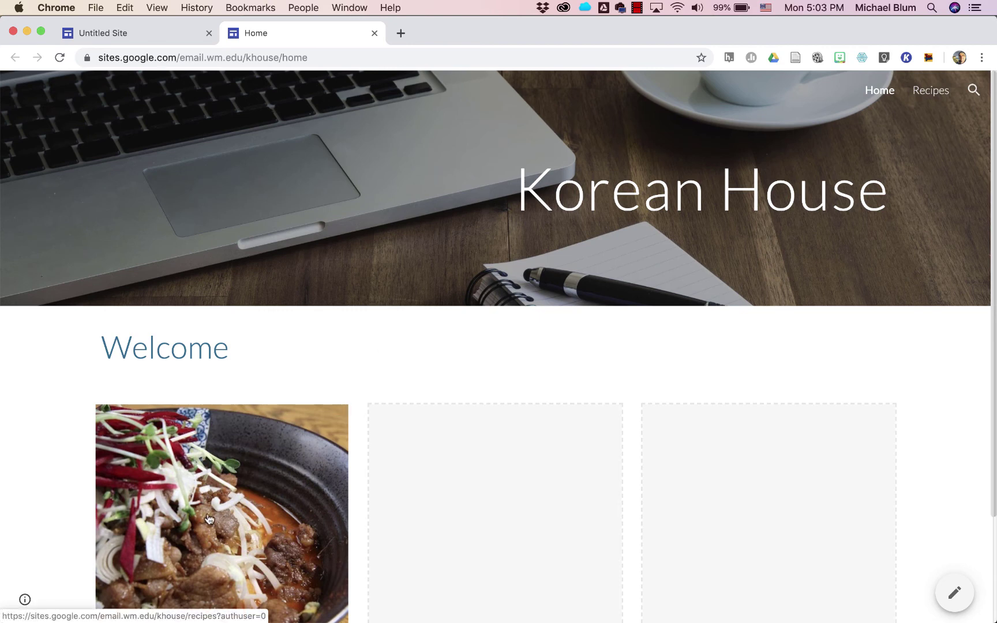
{"action": "scroll", "coordinate": [209, 518], "scroll_direction": "down", "scroll_amount": 3}
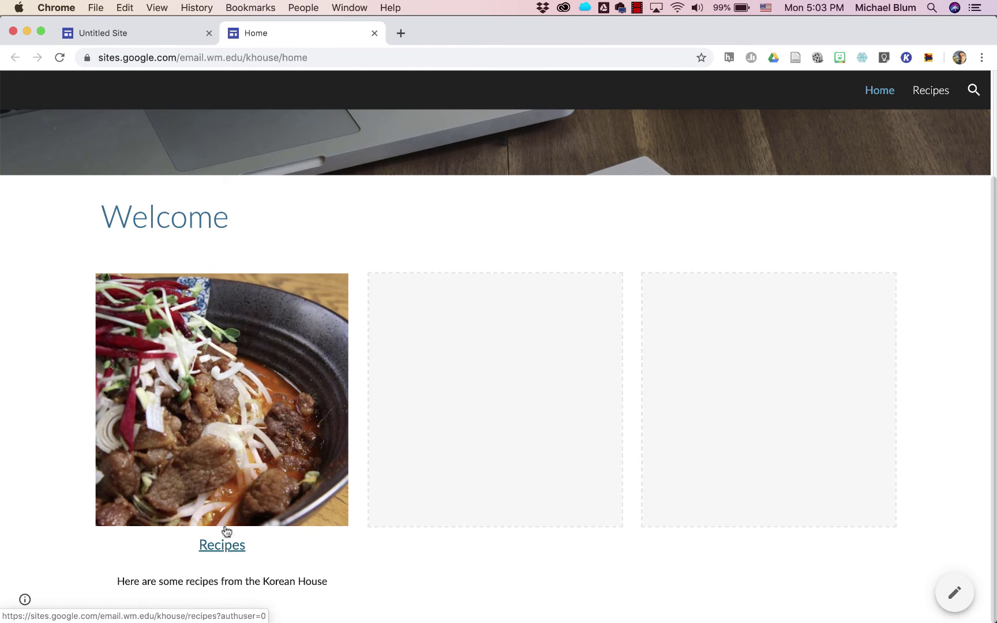
{"action": "left_click", "coordinate": [224, 551]}
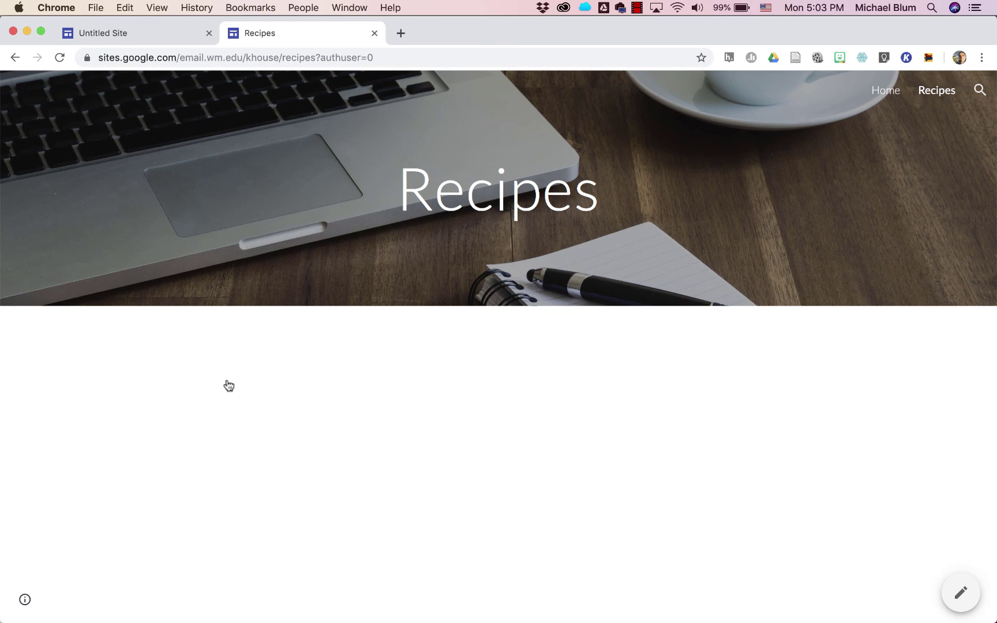
{"action": "left_click", "coordinate": [637, 7]}
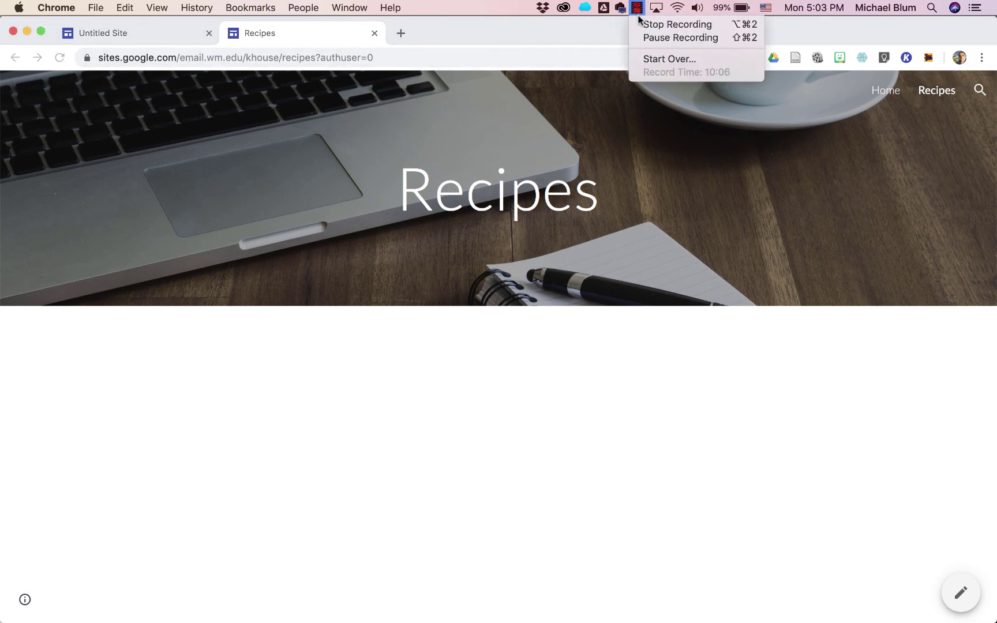